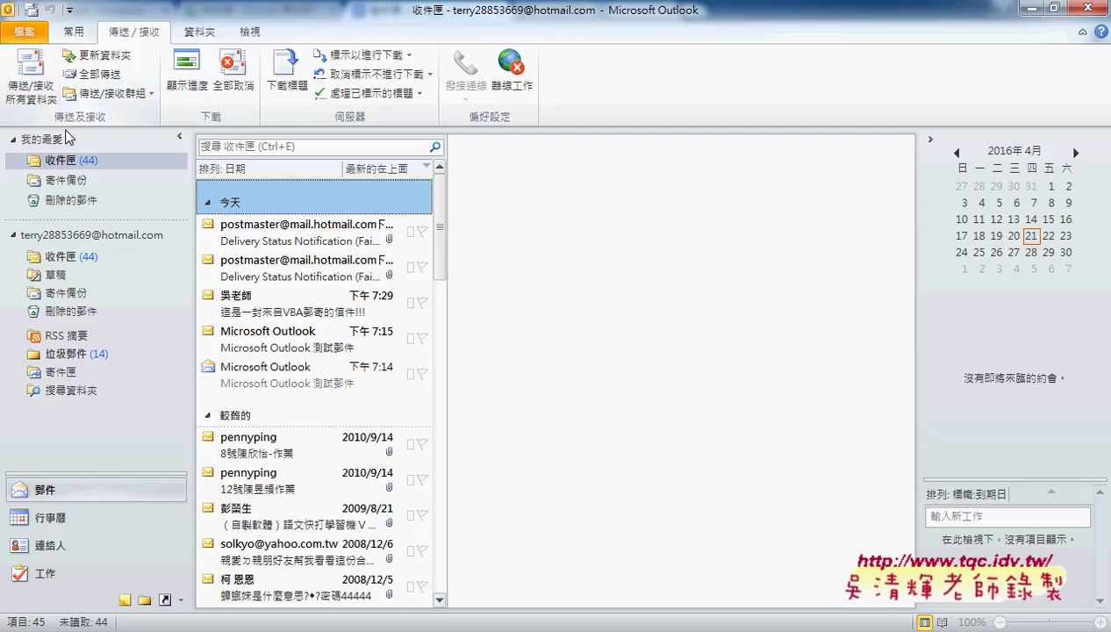
# - Check the Sent Items copy, then open the VBA test mail in the Inbox and highlight its body
pyautogui.click(76, 183)
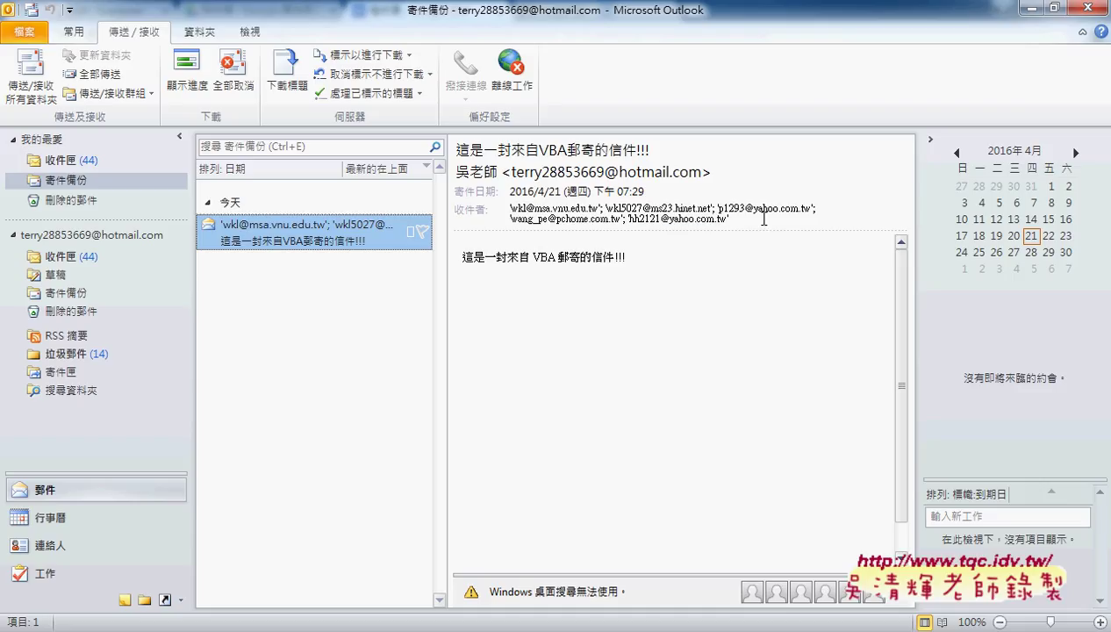
pyautogui.click(108, 165)
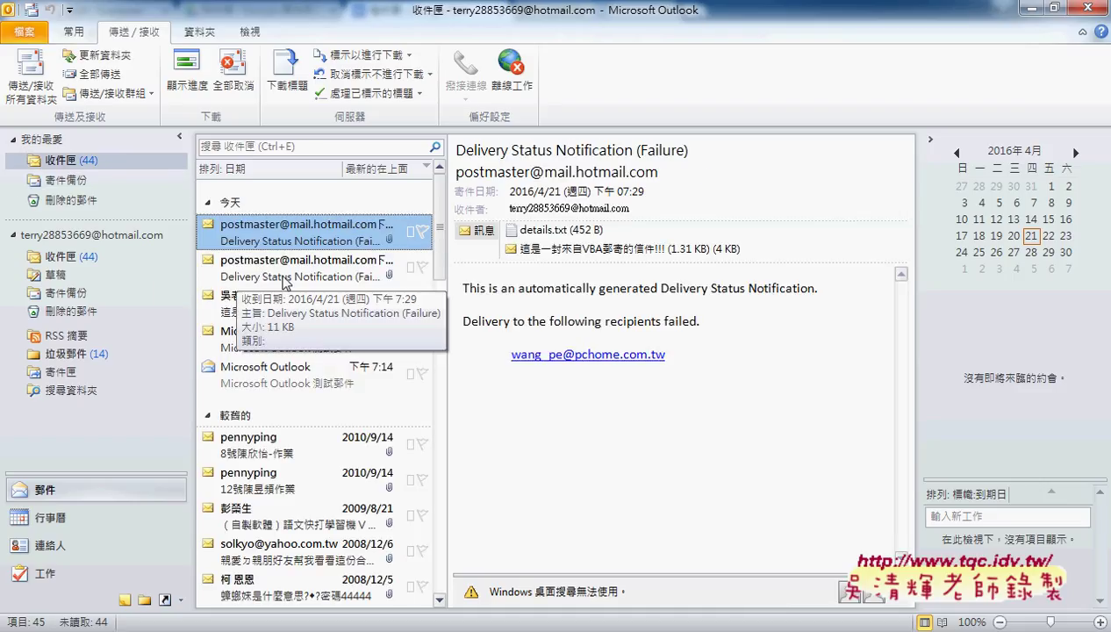
pyautogui.click(263, 305)
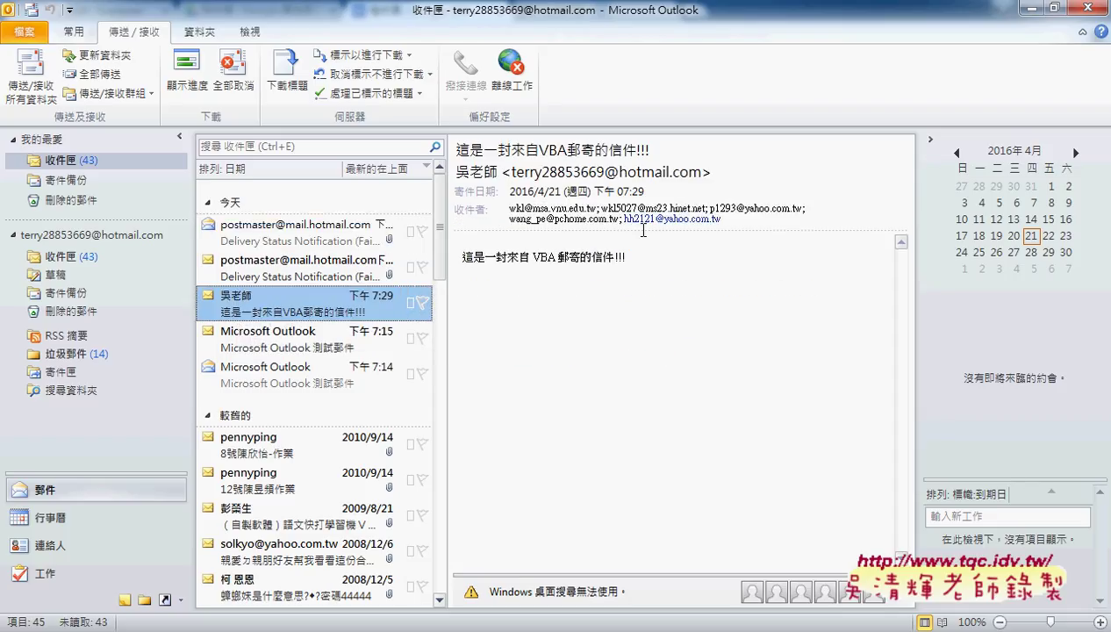
pyautogui.moveTo(461, 257); pyautogui.dragTo(641, 261)
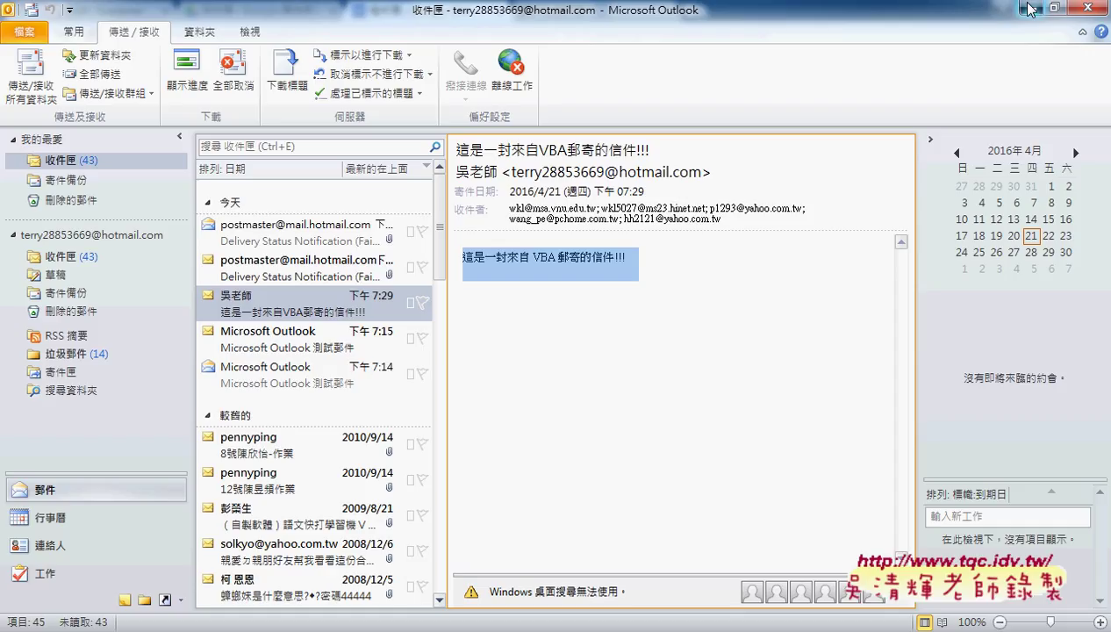
# - Minimize Outlook and scroll the 程式碼 document down to the 文字累加 and 刪除空白列 macros
pyautogui.click(1030, 10)
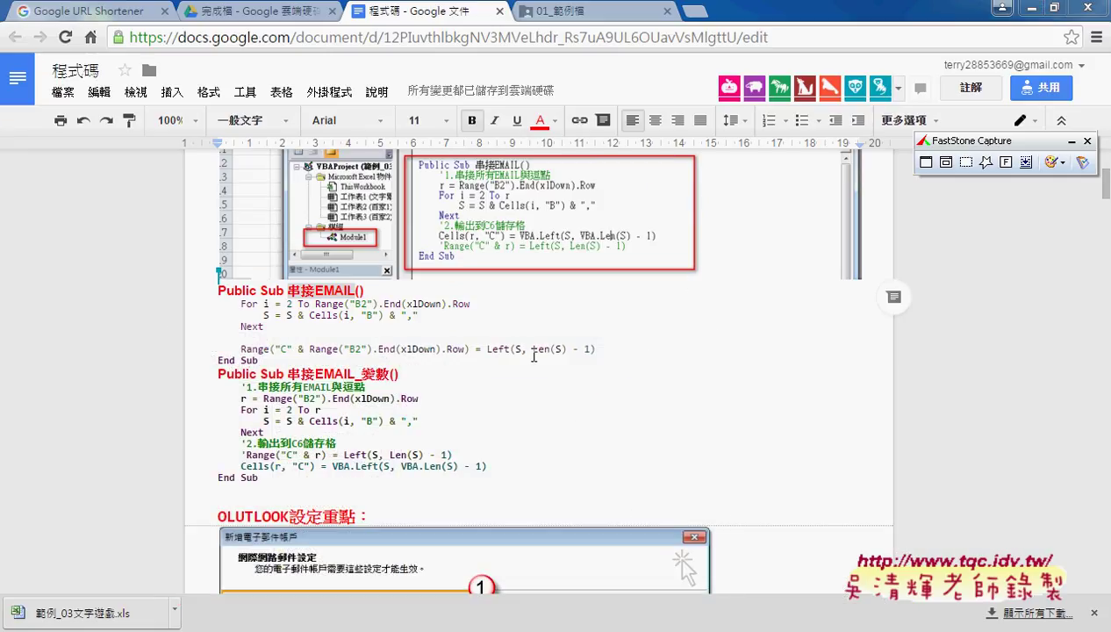
pyautogui.click(507, 394)
pyautogui.scroll(-1, 599, 397)
pyautogui.scroll(-4, 763, 392)
pyautogui.scroll(-4, 763, 392)
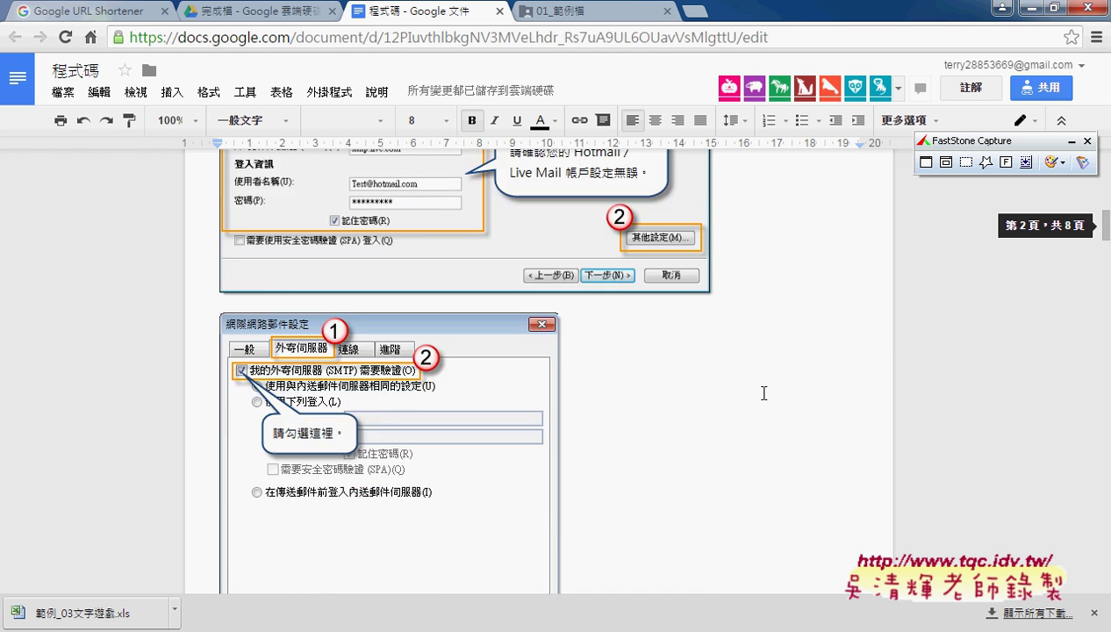
pyautogui.scroll(-4, 763, 392)
pyautogui.scroll(-4, 763, 392)
pyautogui.scroll(-5, 764, 392)
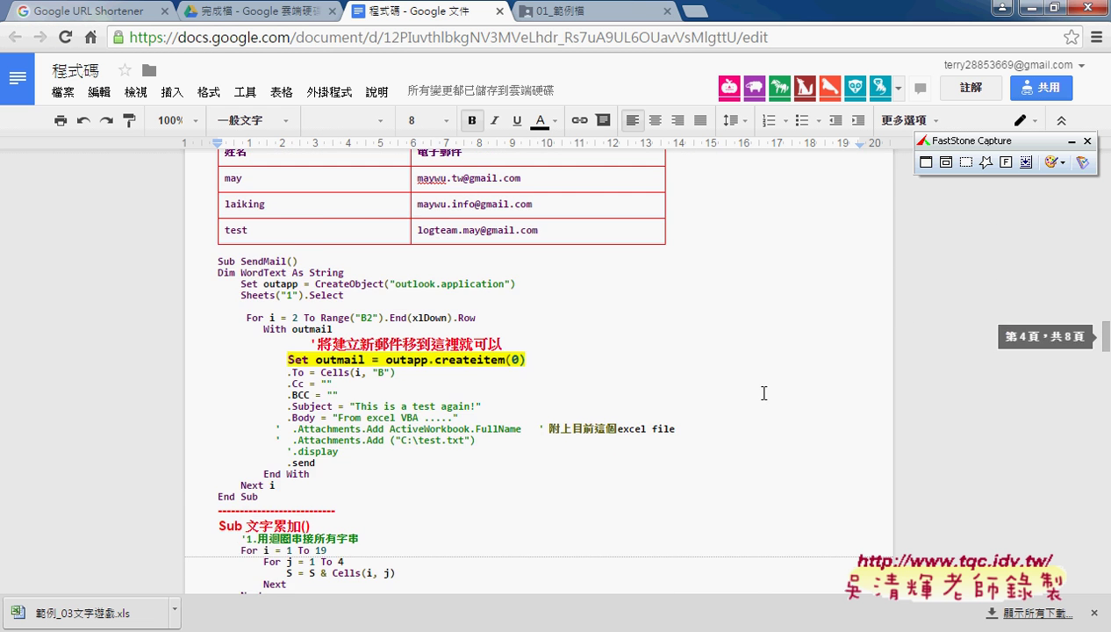
pyautogui.scroll(-1, 763, 392)
pyautogui.scroll(-3, 763, 392)
pyautogui.scroll(-2, 763, 392)
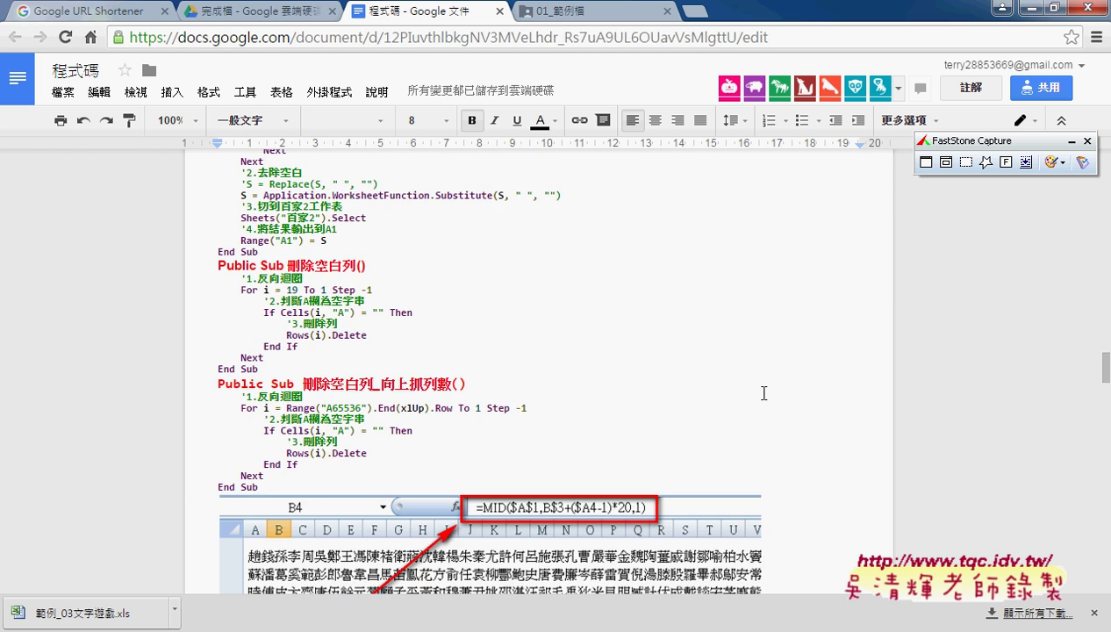
pyautogui.scroll(1, 763, 393)
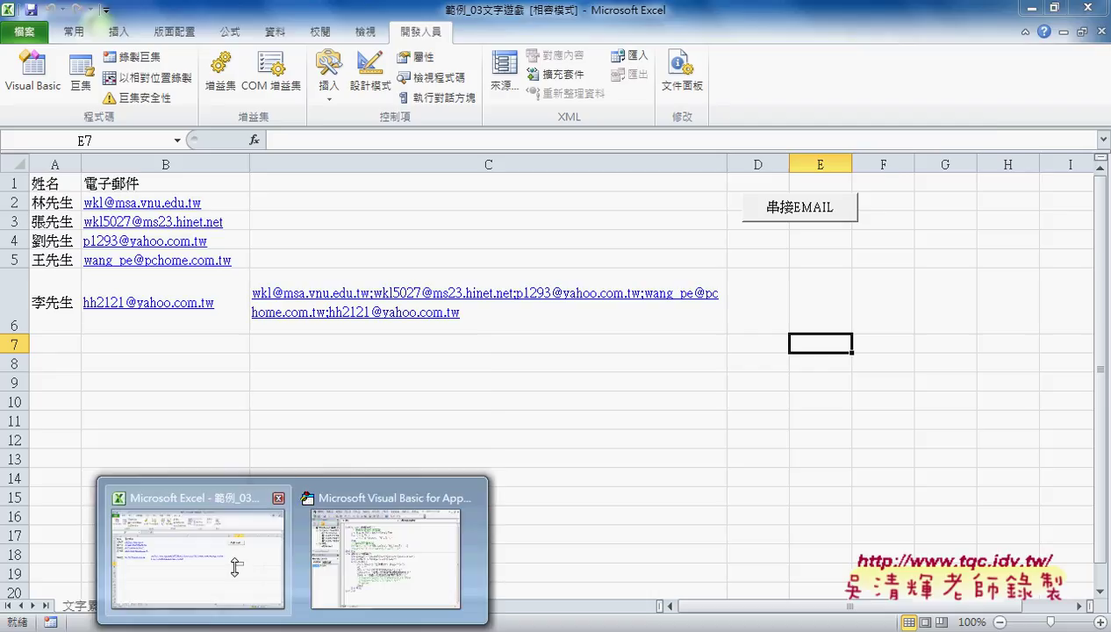
# - Bring Excel forward, dismiss the FastStone Capture panel, and switch to the 百家2 sheet
pyautogui.click(235, 566)
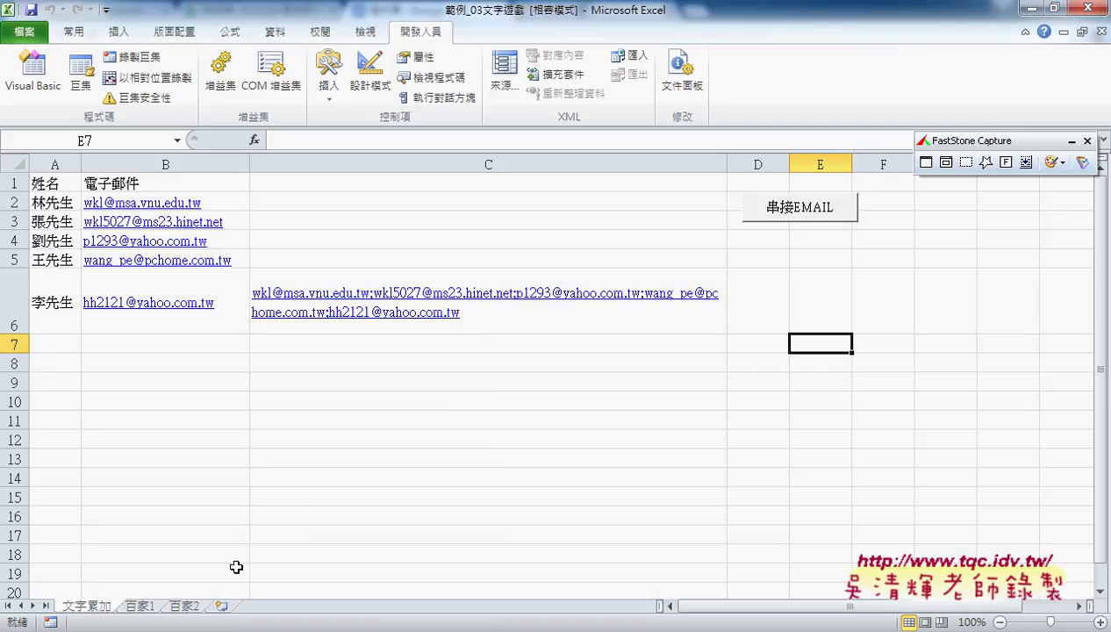
pyautogui.click(142, 605)
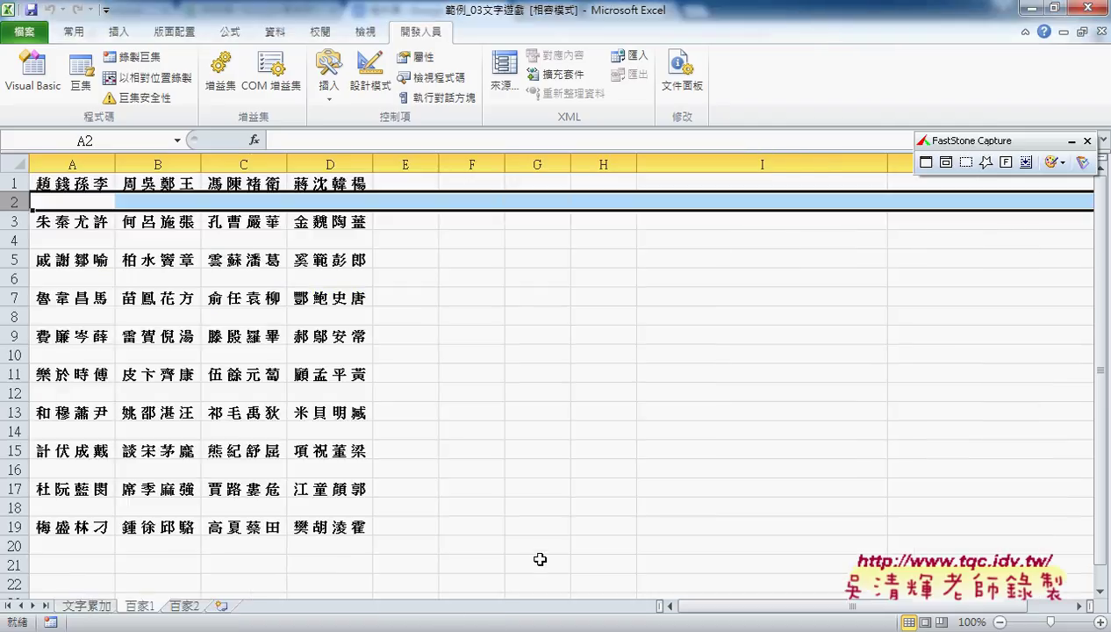
pyautogui.click(1071, 141)
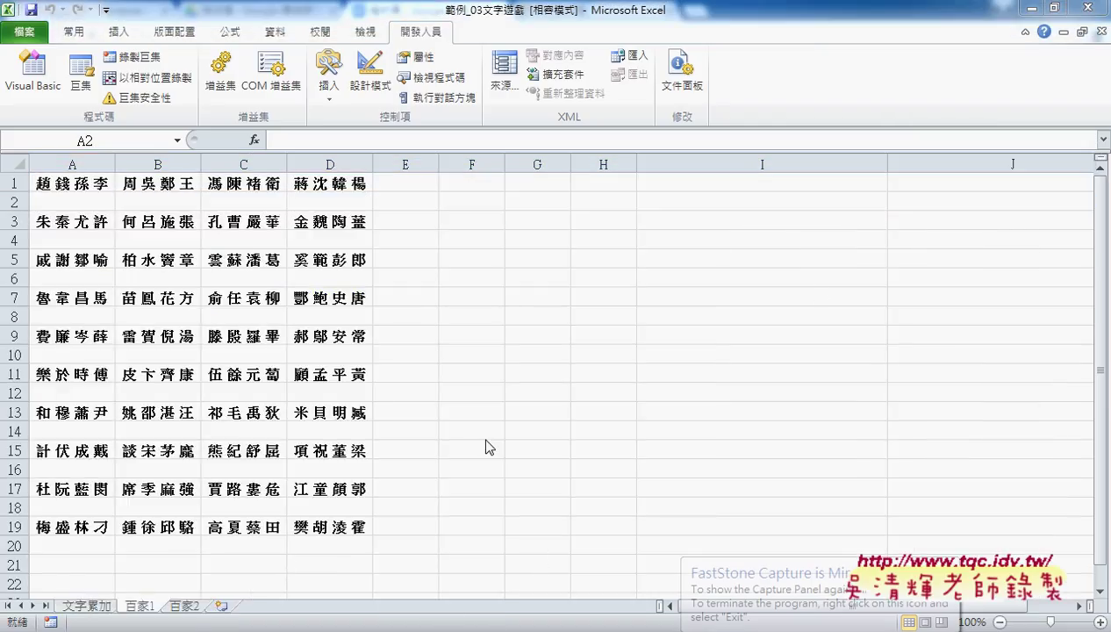
pyautogui.click(185, 605)
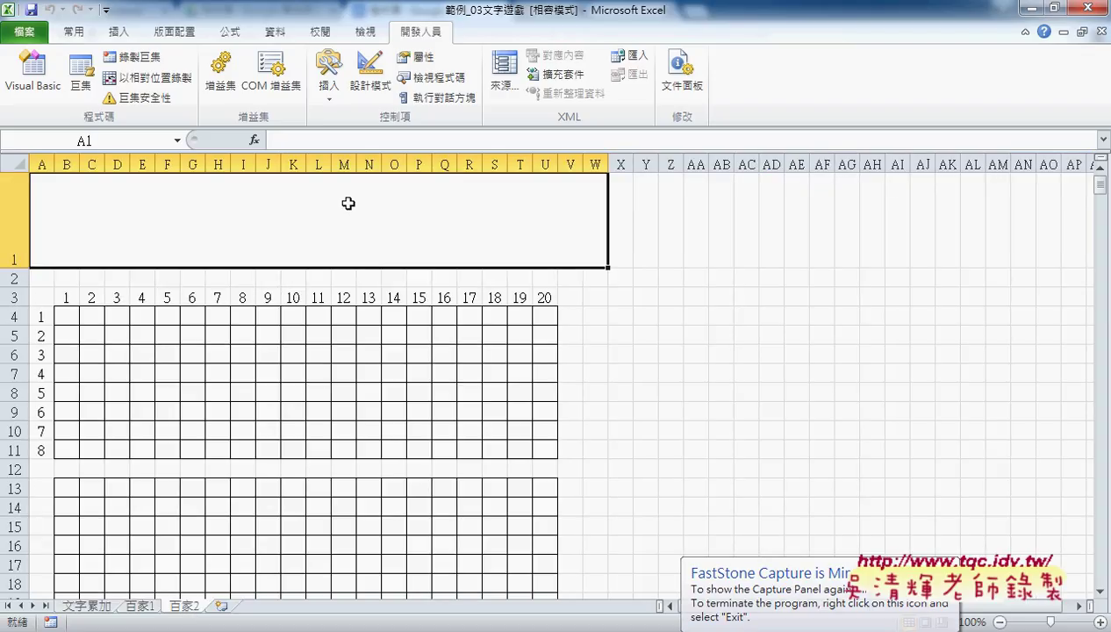
# - Mark the empty row 1 and the 百家1 tab with red annotations, then clear them
pyautogui.moveTo(512, 266)
pyautogui.mouseDown()
pyautogui.moveTo(167, 266)
pyautogui.moveTo(478, 166)
pyautogui.moveTo(556, 273)
pyautogui.moveTo(511, 268)
pyautogui.mouseUp()
pyautogui.moveTo(742, 234)
pyautogui.mouseDown()
pyautogui.moveTo(603, 220)
pyautogui.moveTo(614, 209)
pyautogui.mouseUp()
pyautogui.moveTo(587, 221); pyautogui.dragTo(630, 230)
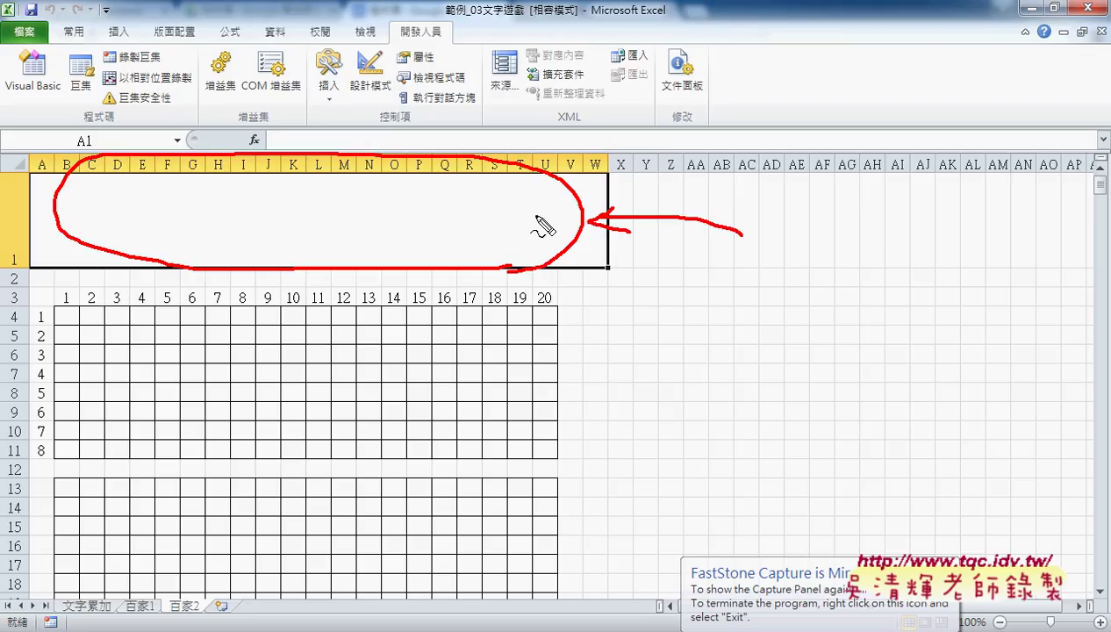
pyautogui.moveTo(160, 618)
pyautogui.mouseDown()
pyautogui.moveTo(145, 621)
pyautogui.moveTo(160, 614)
pyautogui.moveTo(258, 364)
pyautogui.moveTo(264, 270)
pyautogui.moveTo(279, 286)
pyautogui.mouseUp()
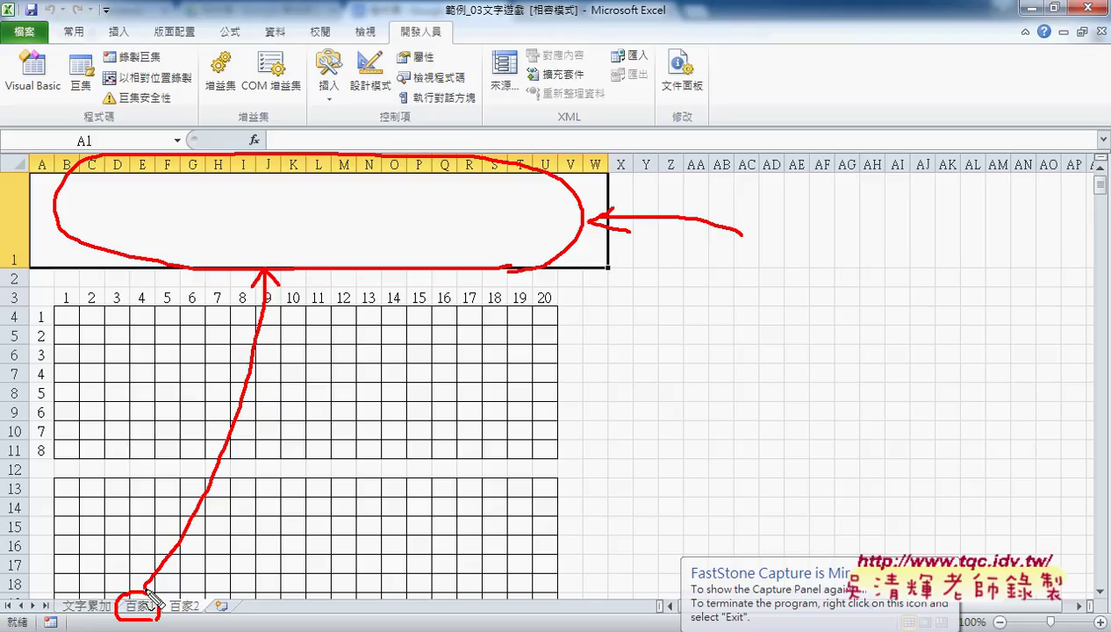
pyautogui.press('Escape')
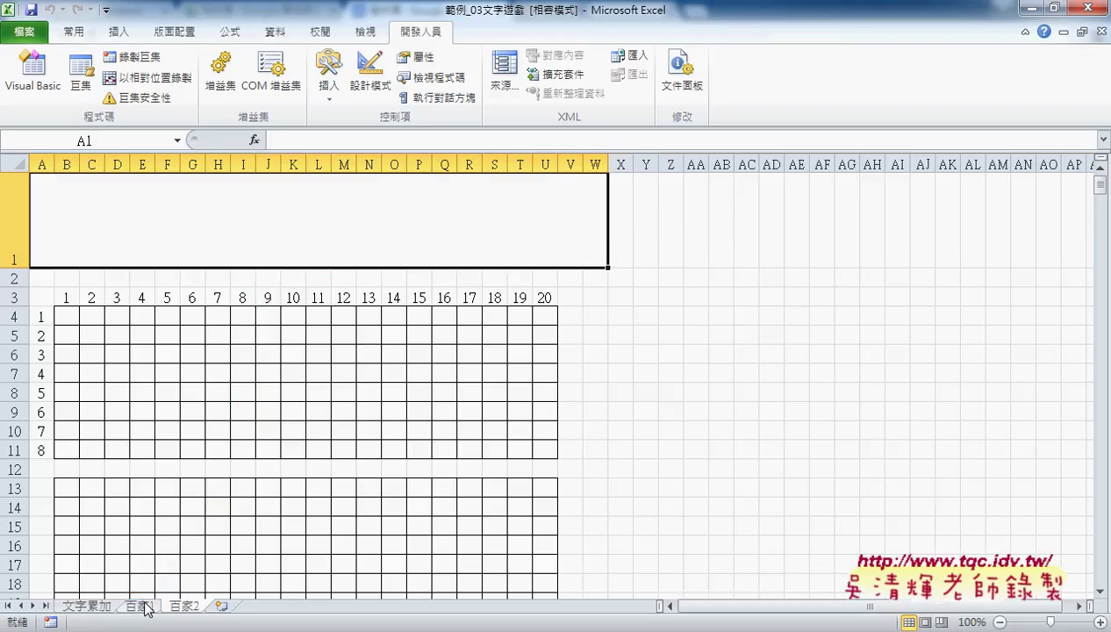
# - Return to 百家1, select the surname cells and A1:B1, then widen column E from E1
pyautogui.click(141, 605)
pyautogui.moveTo(83, 185)
pyautogui.mouseDown()
pyautogui.moveTo(67, 294)
pyautogui.moveTo(330, 537)
pyautogui.mouseUp()
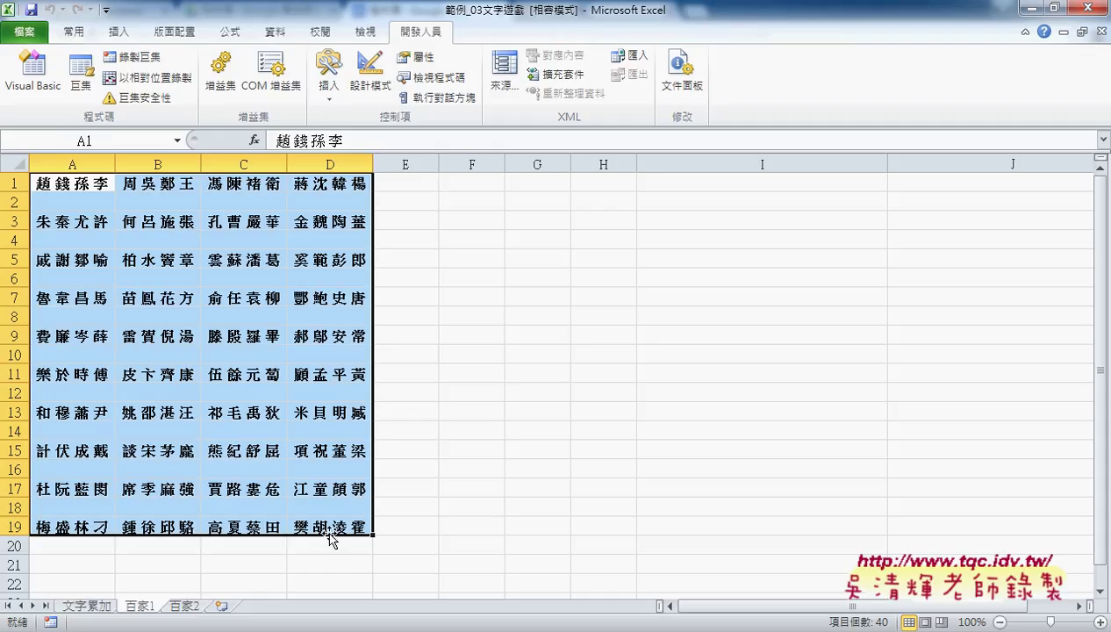
pyautogui.click(187, 607)
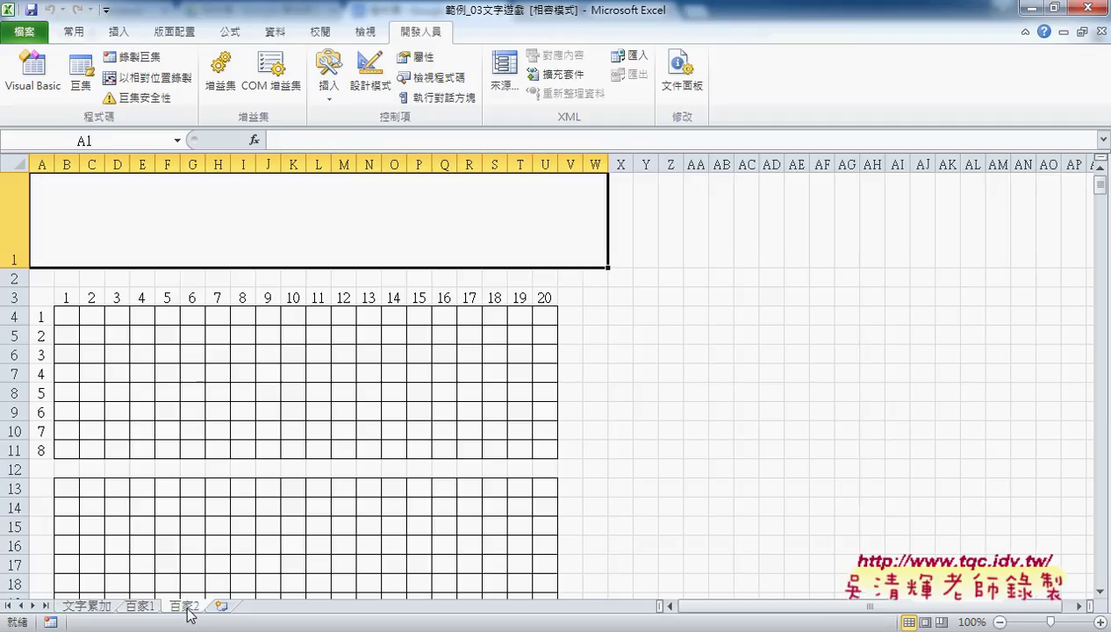
pyautogui.click(149, 611)
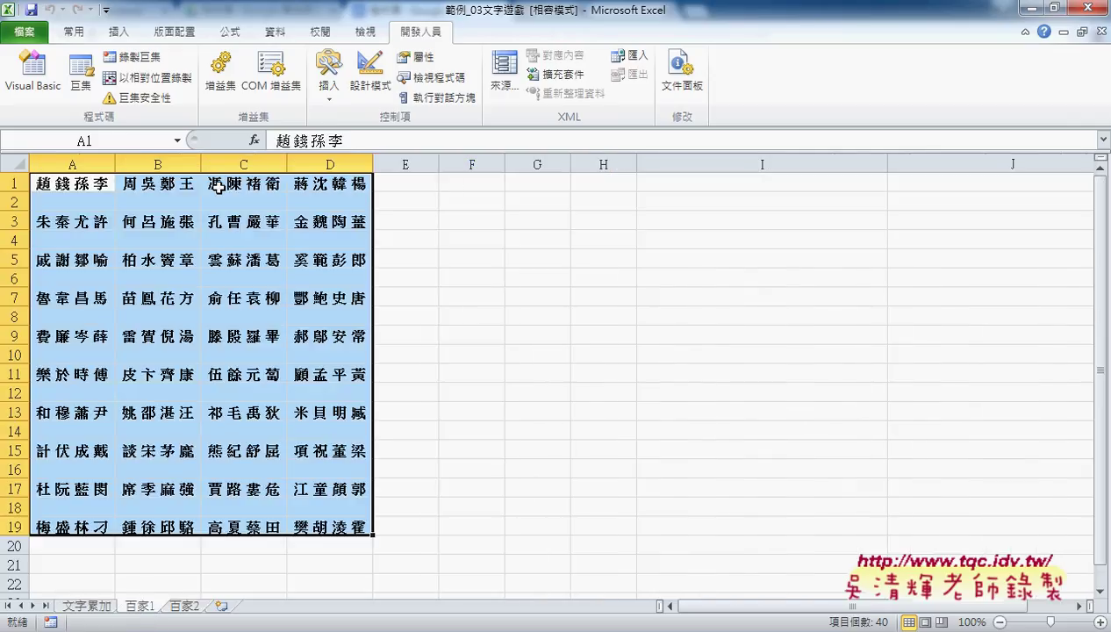
pyautogui.moveTo(103, 182)
pyautogui.mouseDown()
pyautogui.moveTo(386, 182)
pyautogui.moveTo(496, 165)
pyautogui.moveTo(671, 164)
pyautogui.mouseUp()
pyautogui.click(408, 184)
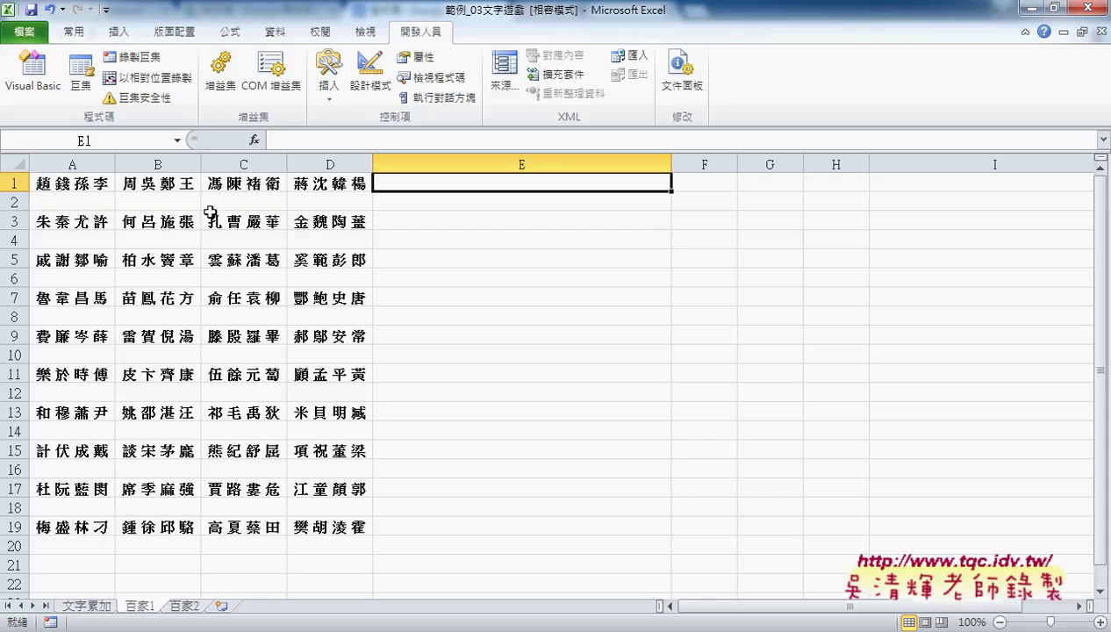
# - Enter =A1&B1&C1&D1 in E1, fill it down to E19, and widen column F
pyautogui.click(447, 141)
pyautogui.write('=')
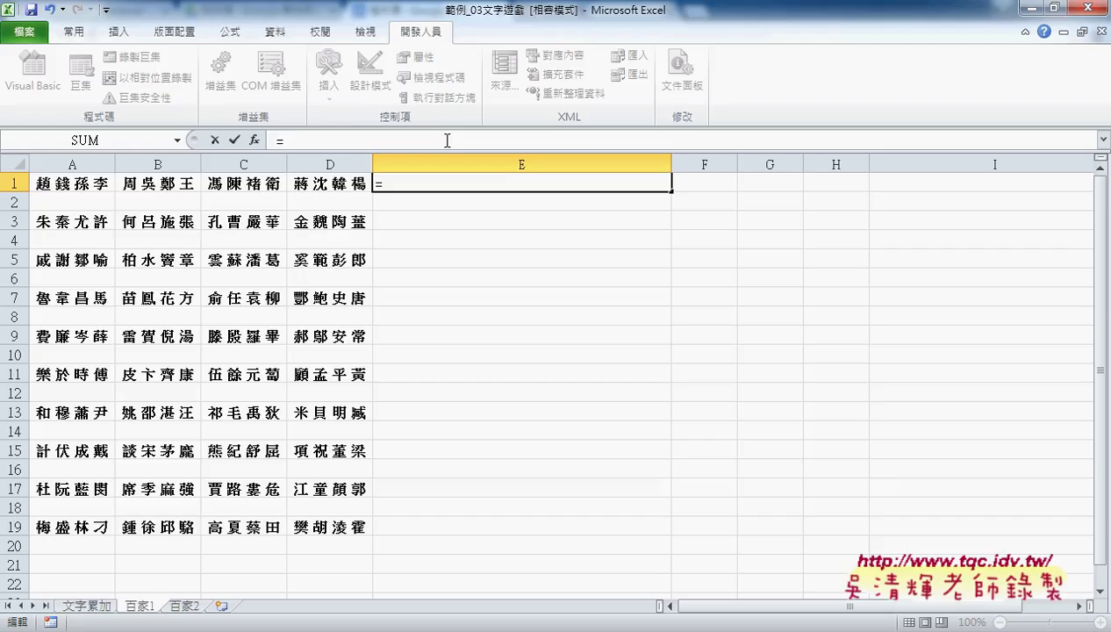
pyautogui.click(98, 184)
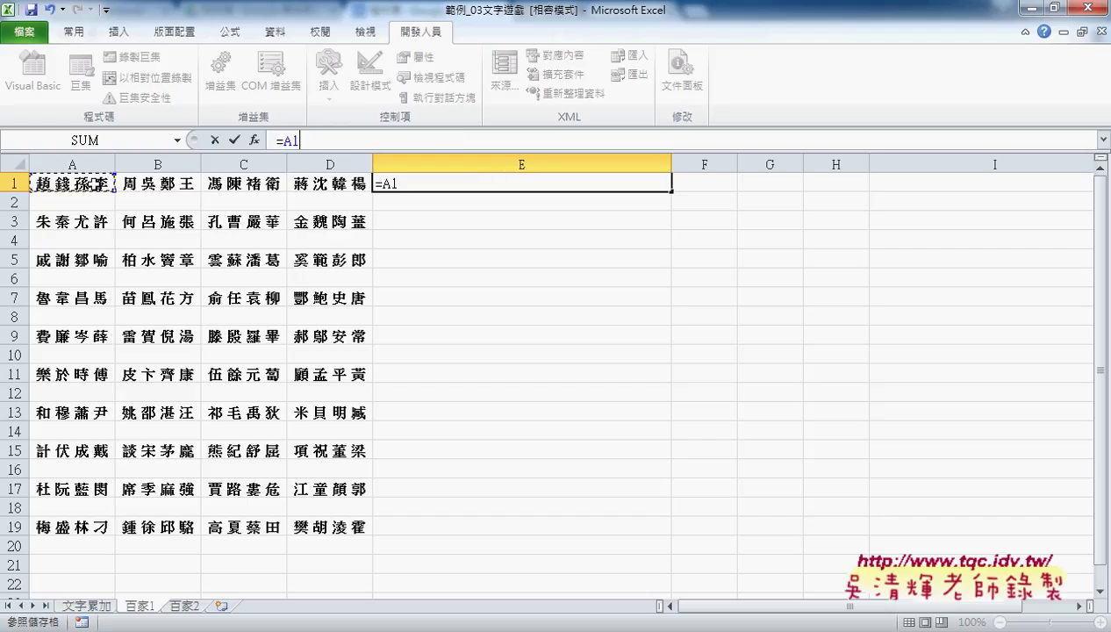
pyautogui.write('&')
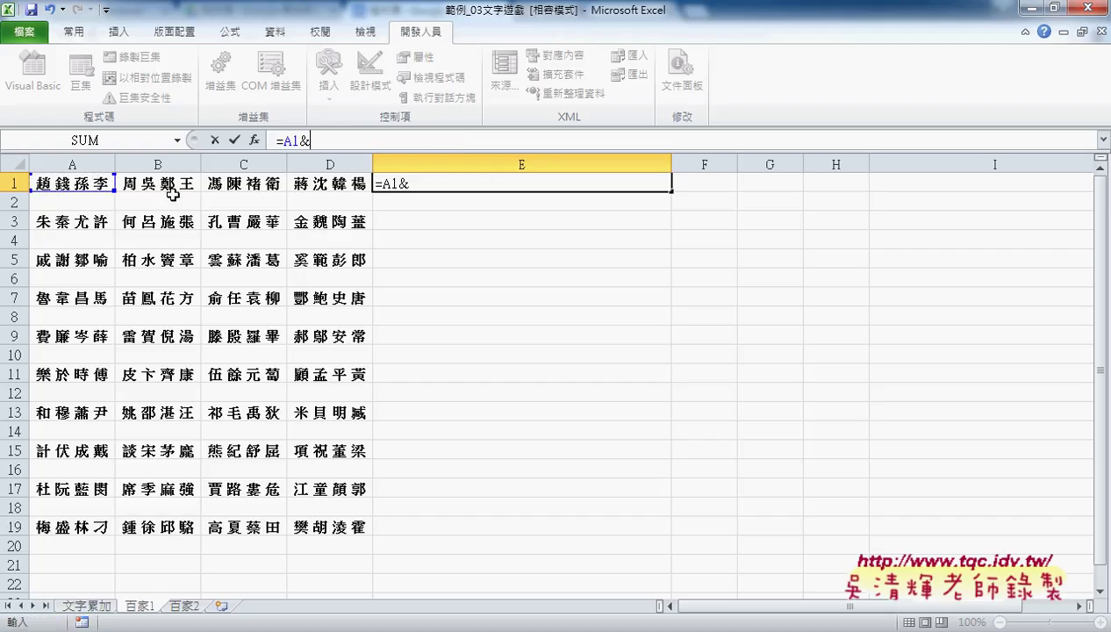
pyautogui.click(180, 186)
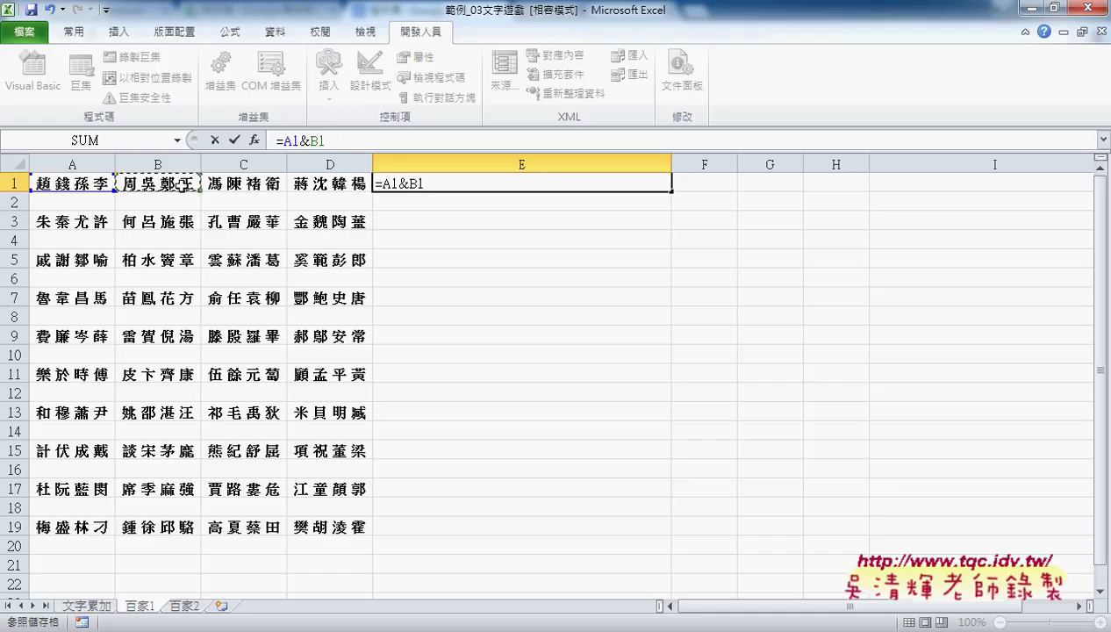
pyautogui.write('&')
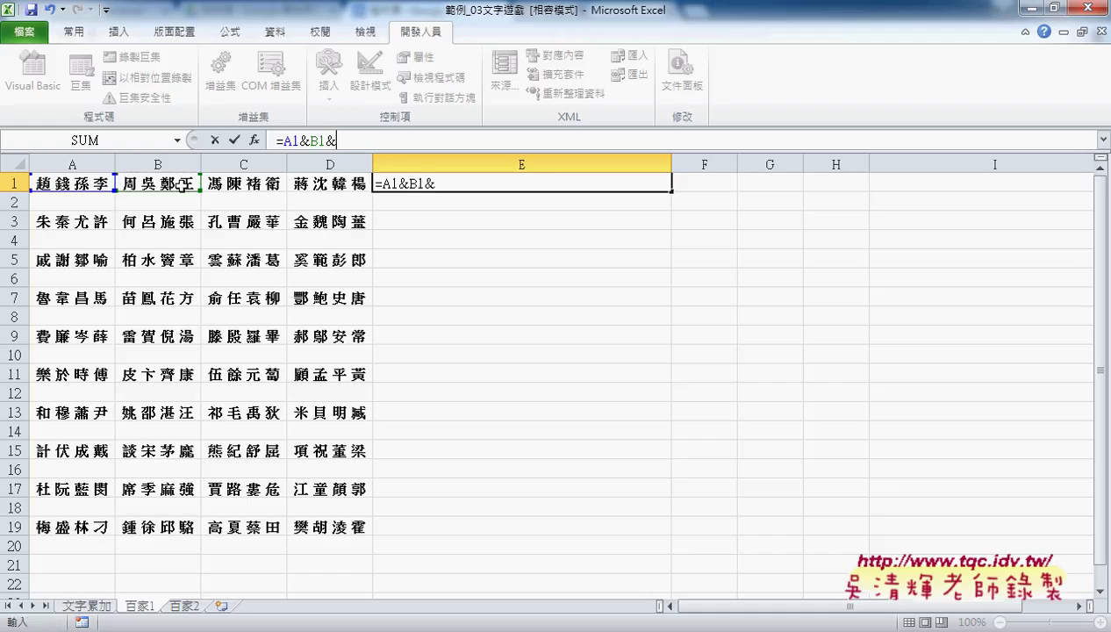
pyautogui.click(246, 186)
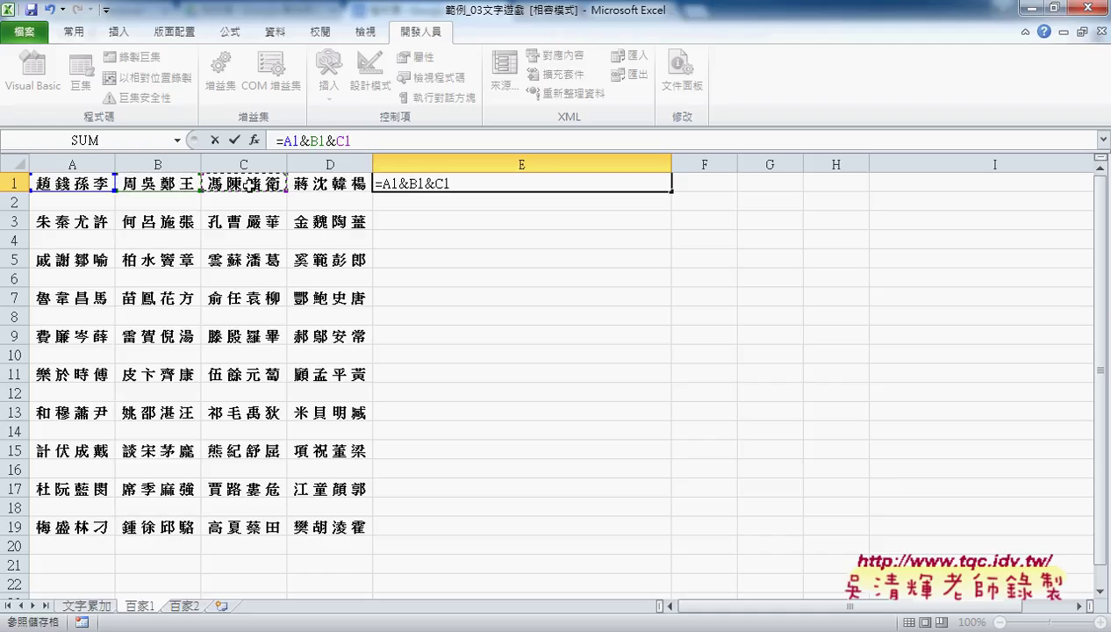
pyautogui.write('&')
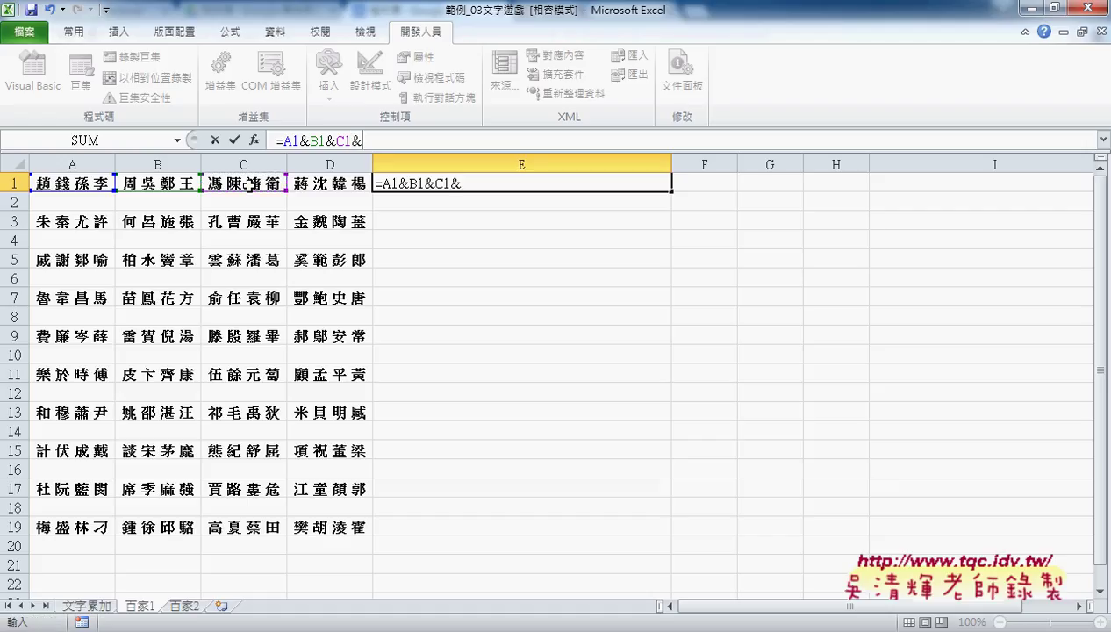
pyautogui.click(335, 187)
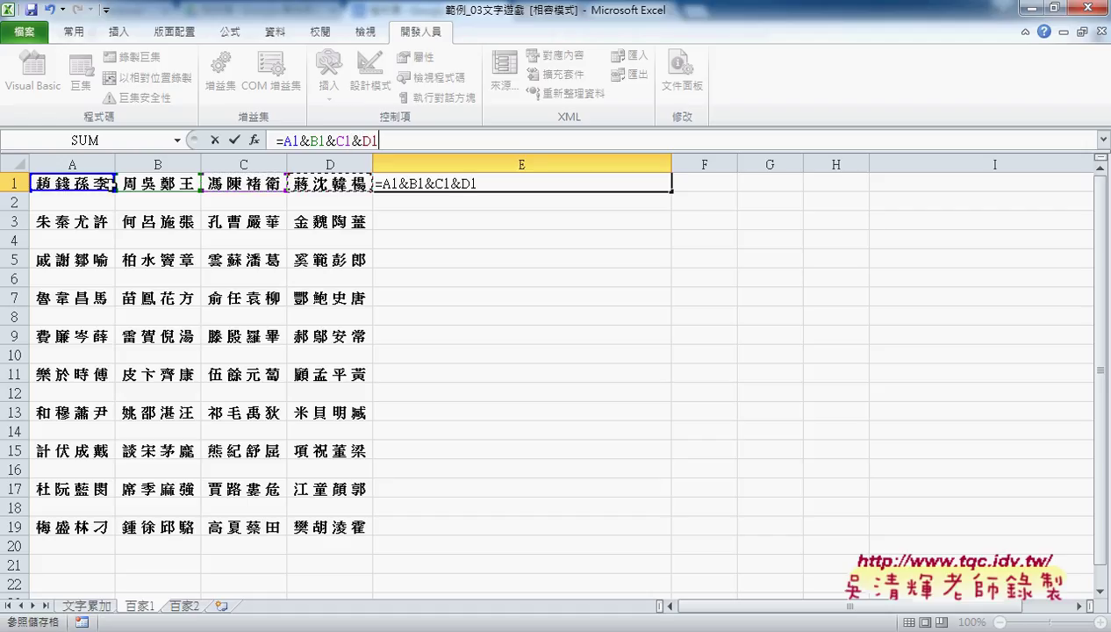
pyautogui.click(234, 139)
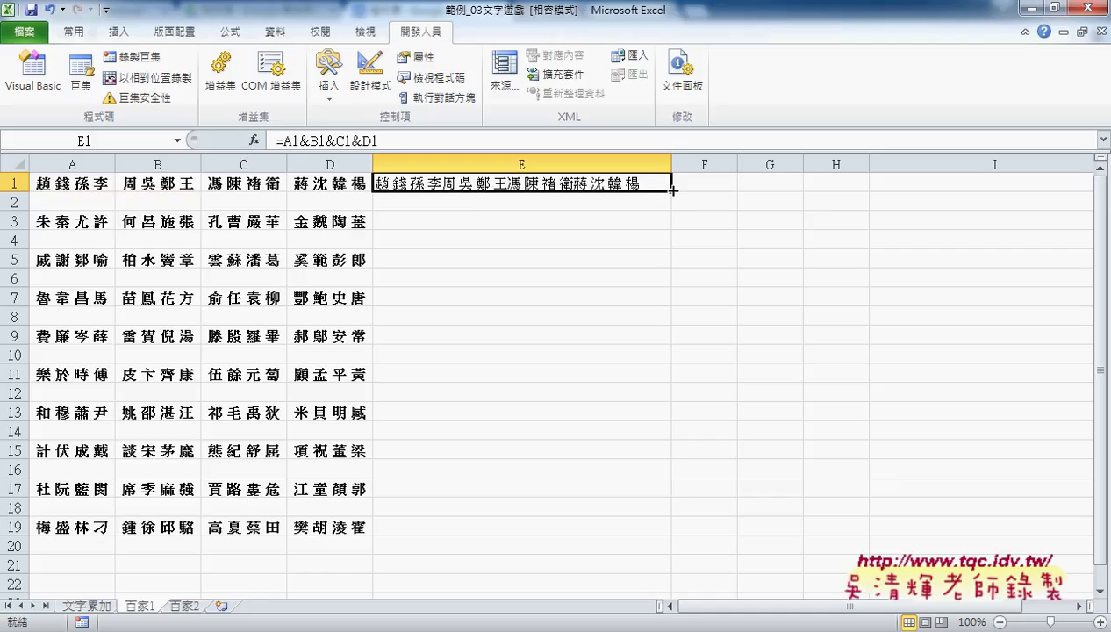
pyautogui.moveTo(672, 189); pyautogui.dragTo(647, 528)
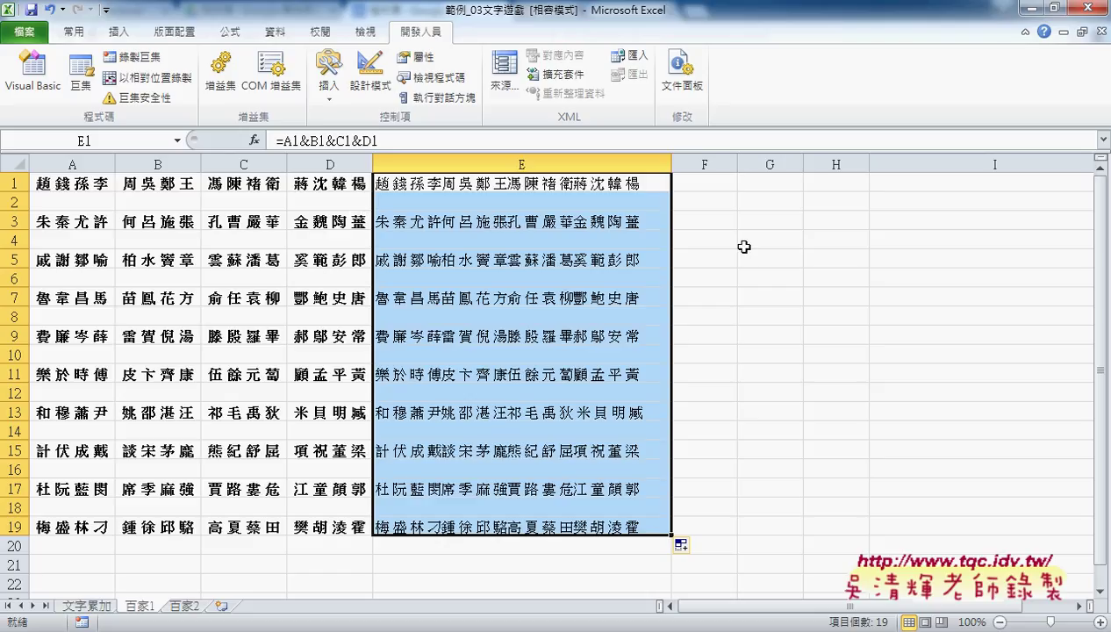
pyautogui.moveTo(741, 159); pyautogui.dragTo(927, 159)
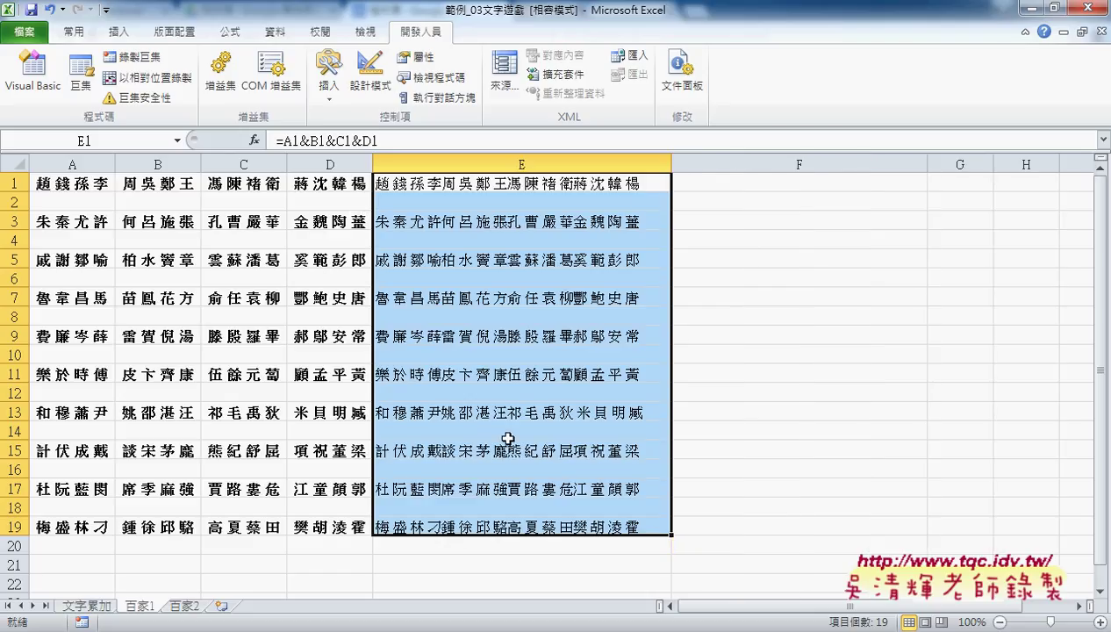
# - Enter =E1 in cell F1 to start the running total
pyautogui.click(757, 185)
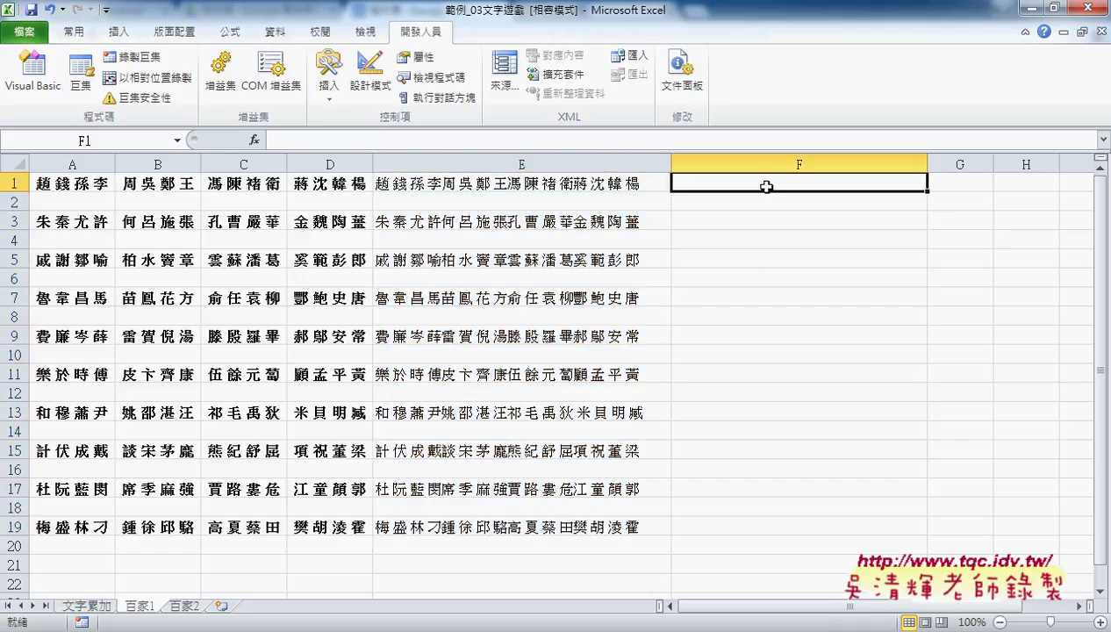
pyautogui.click(532, 143)
pyautogui.write('=')
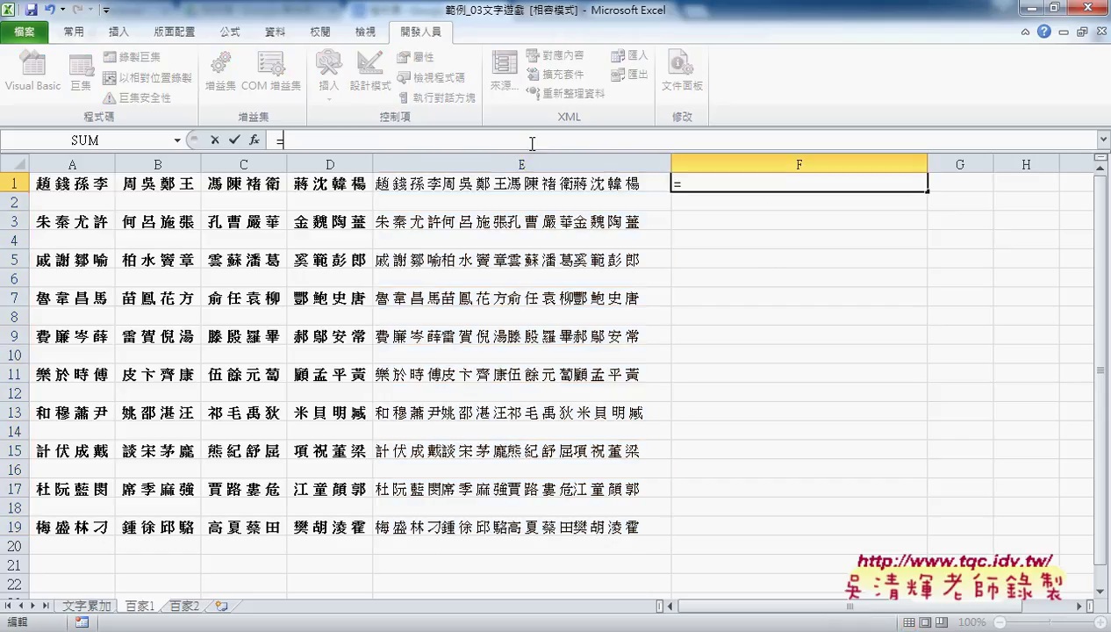
pyautogui.click(529, 186)
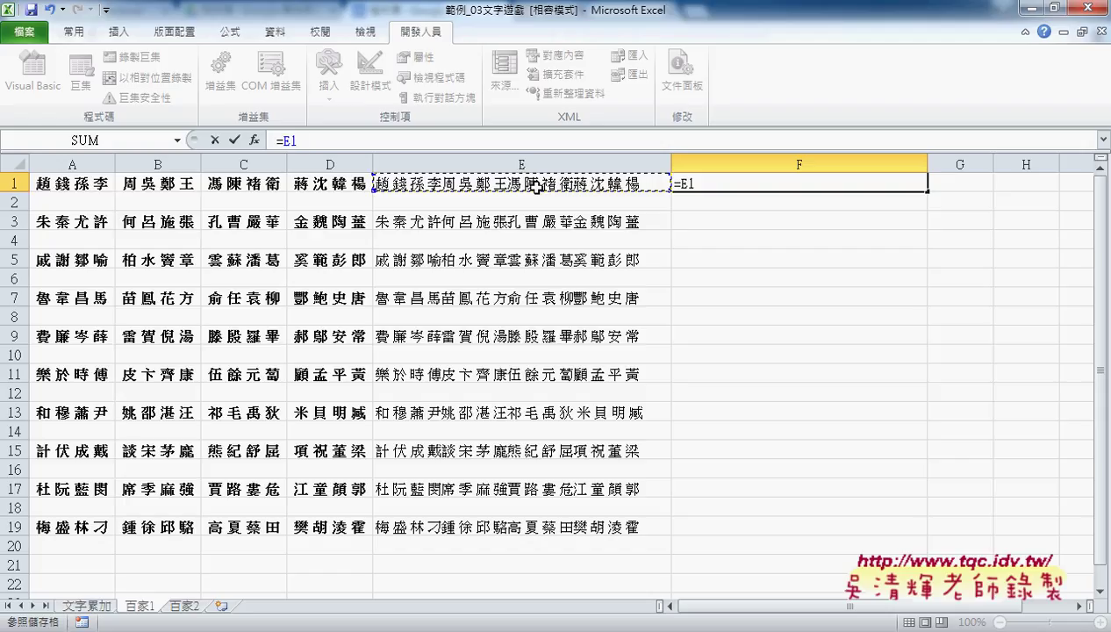
pyautogui.click(235, 140)
# - Enter =F1&E3 in F3, fill it down to F19, and open Find and Replace
pyautogui.click(748, 222)
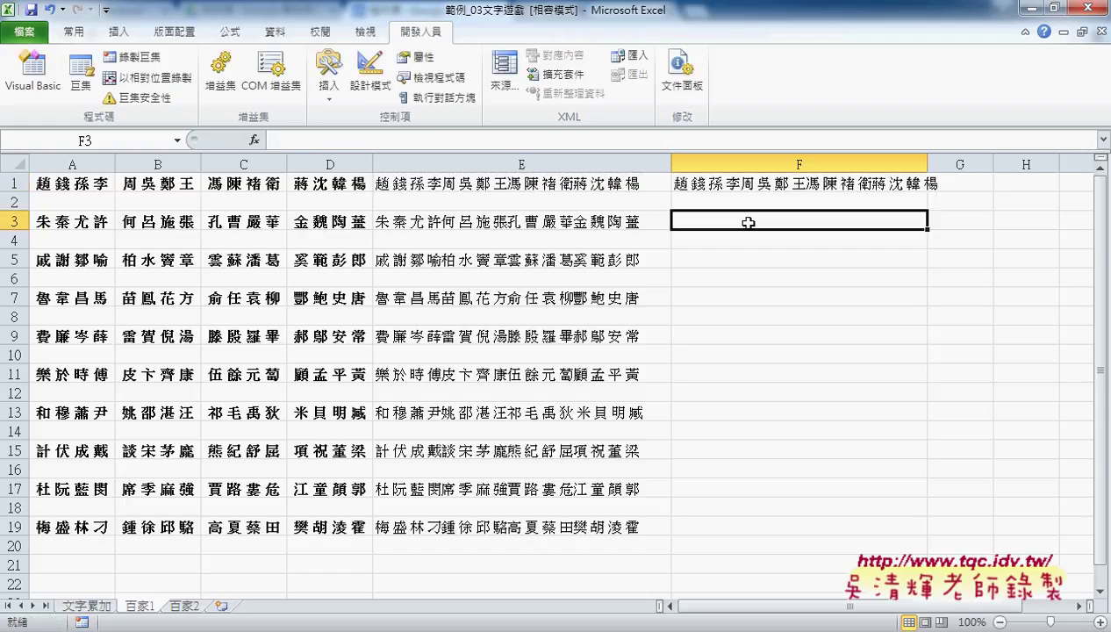
pyautogui.write('=')
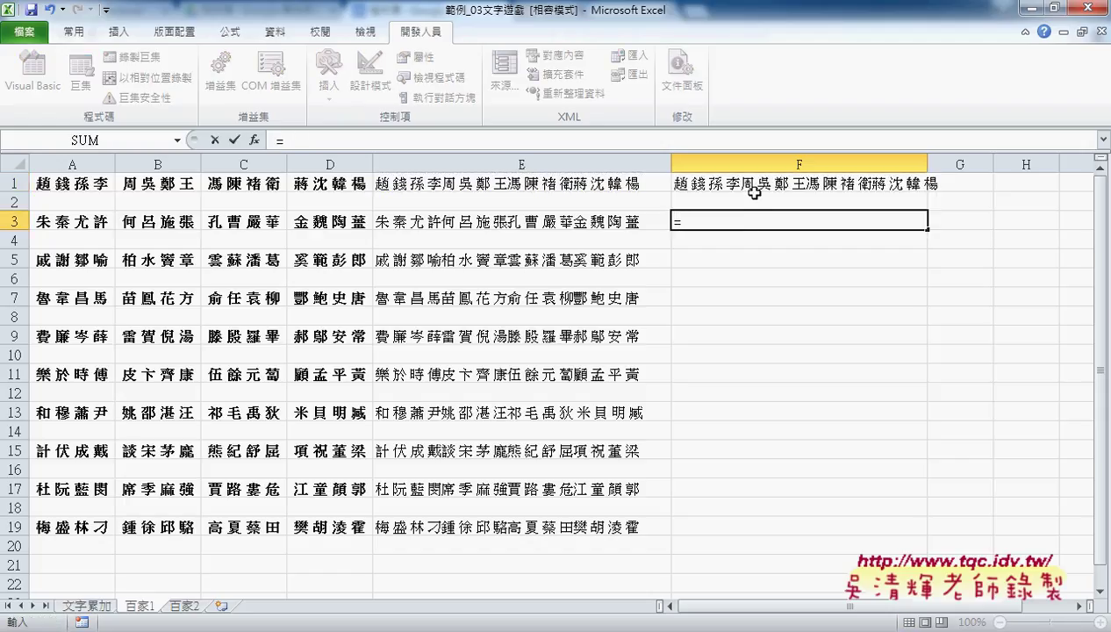
pyautogui.click(750, 185)
pyautogui.write('&')
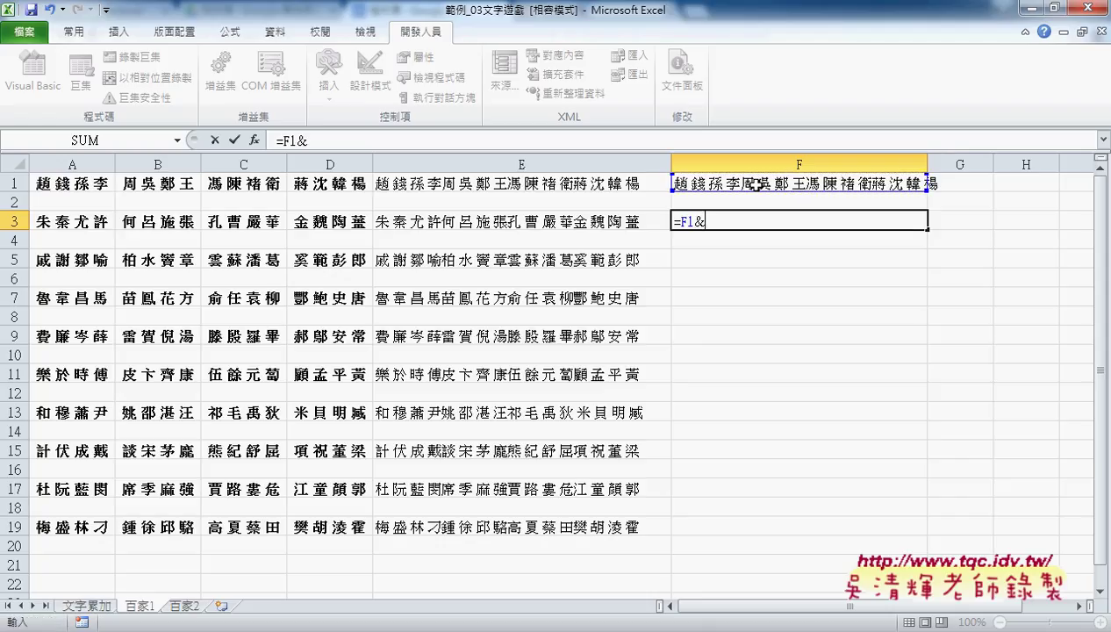
pyautogui.click(570, 223)
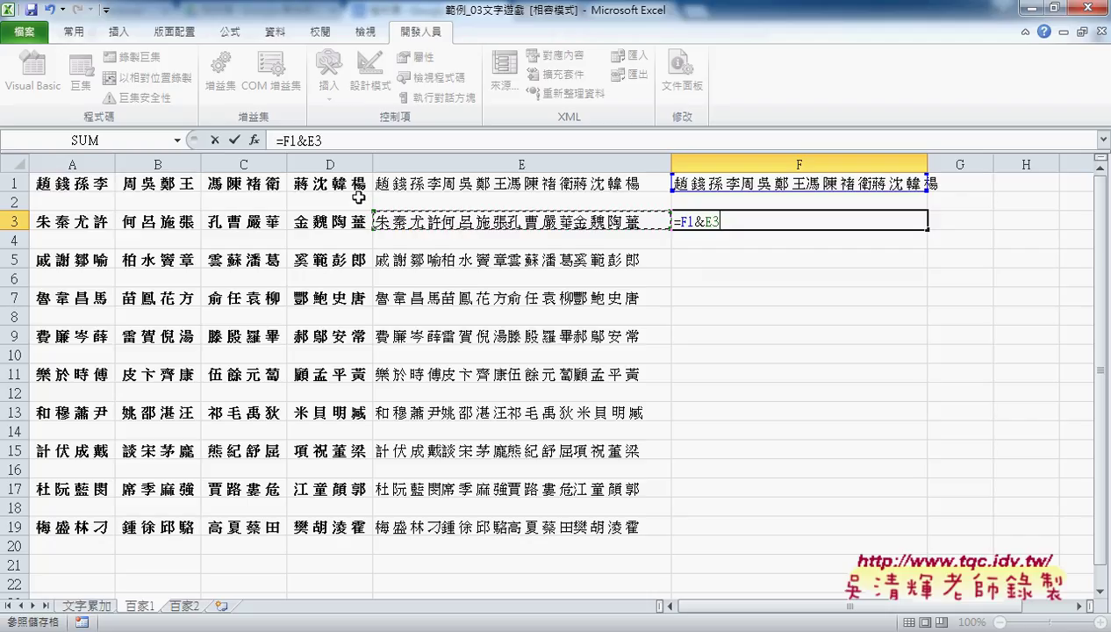
pyautogui.hotkey('ctrl', 'Return')
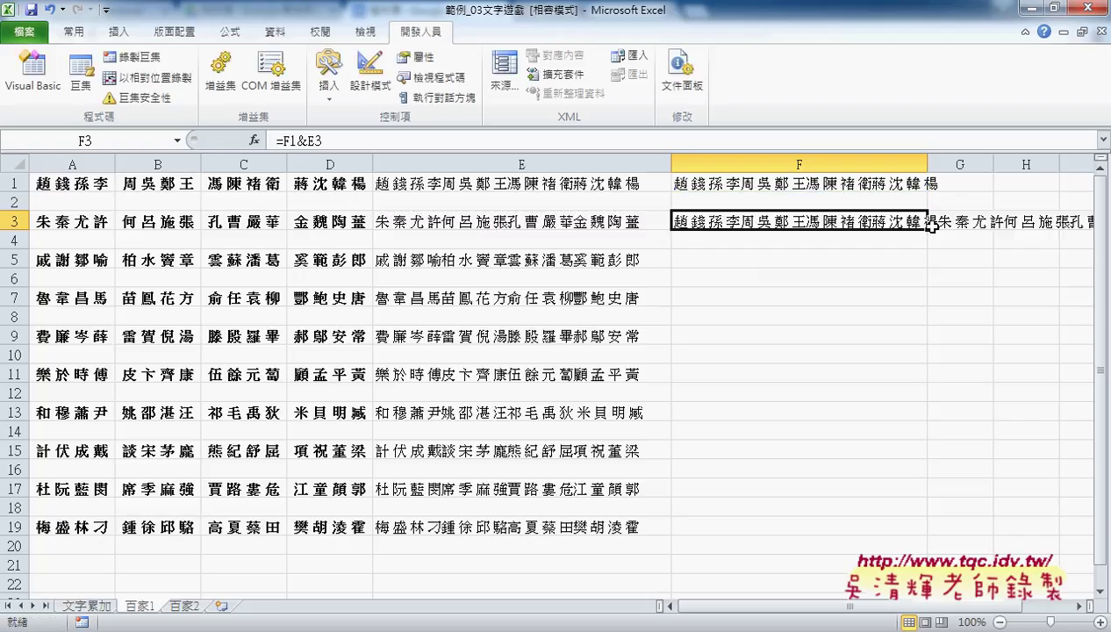
pyautogui.moveTo(929, 227); pyautogui.dragTo(923, 535)
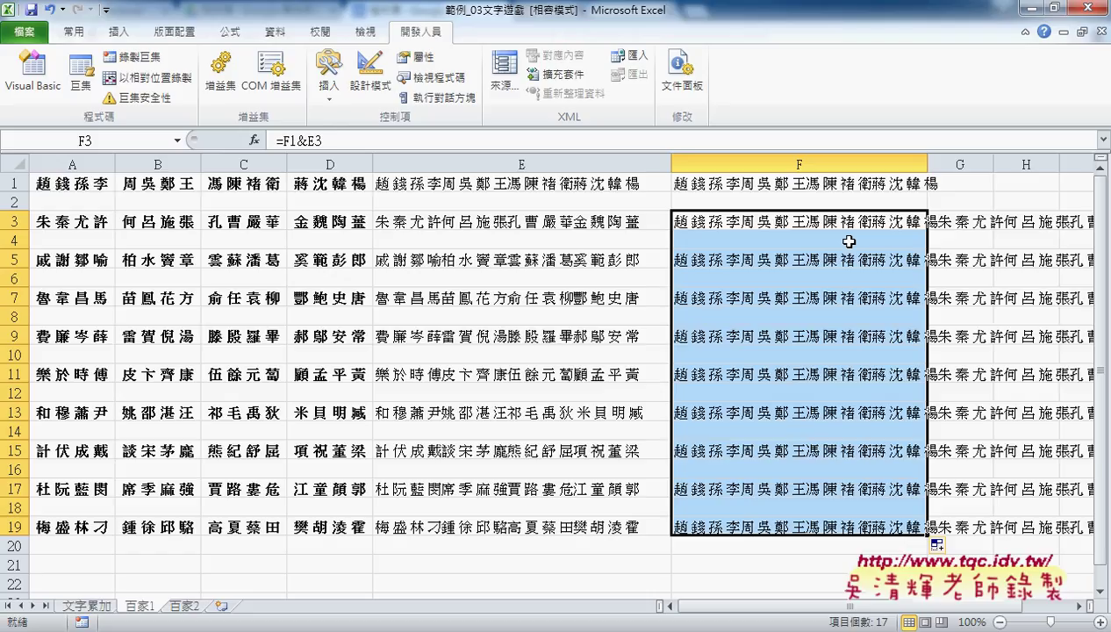
pyautogui.click(790, 527)
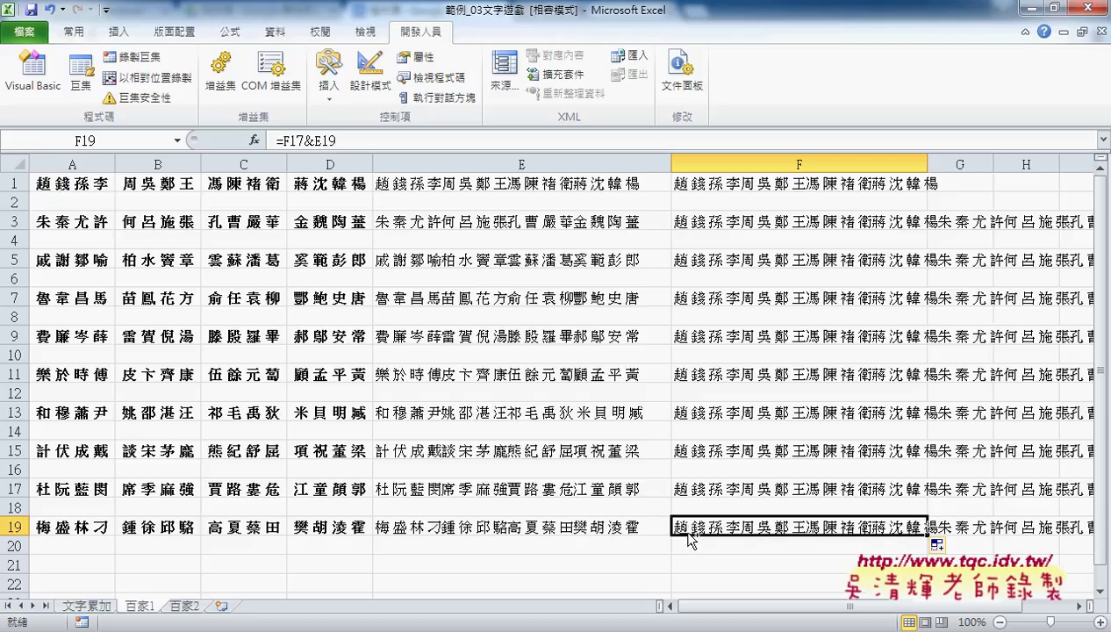
pyautogui.hotkey('ctrl', 'h')
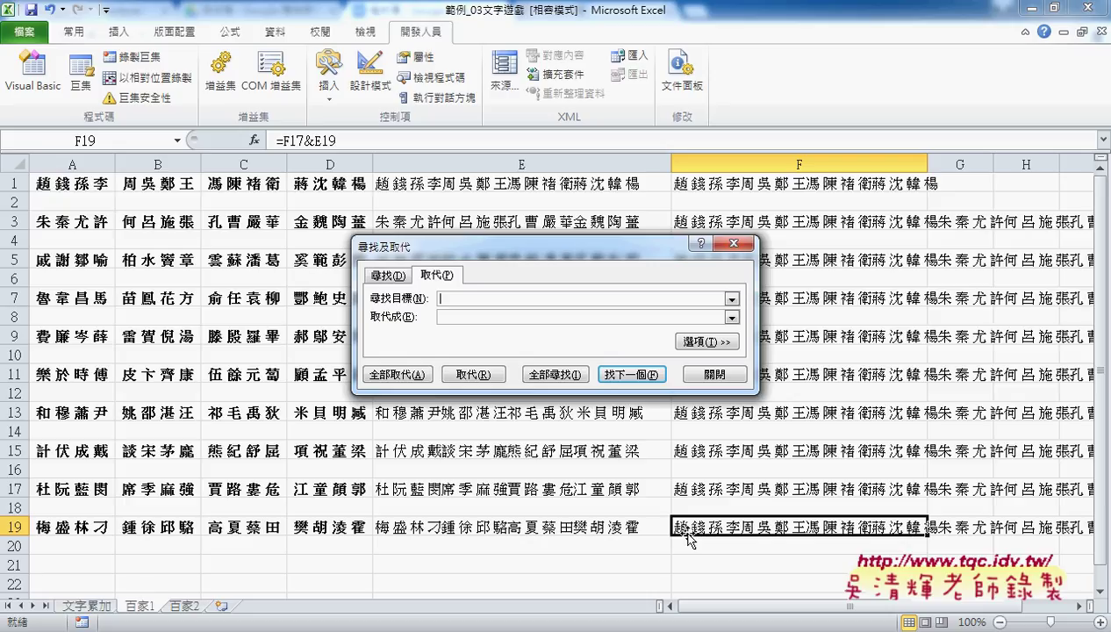
# - Close the Find and Replace dialog and select empty cell F21
pyautogui.click(734, 243)
pyautogui.click(737, 559)
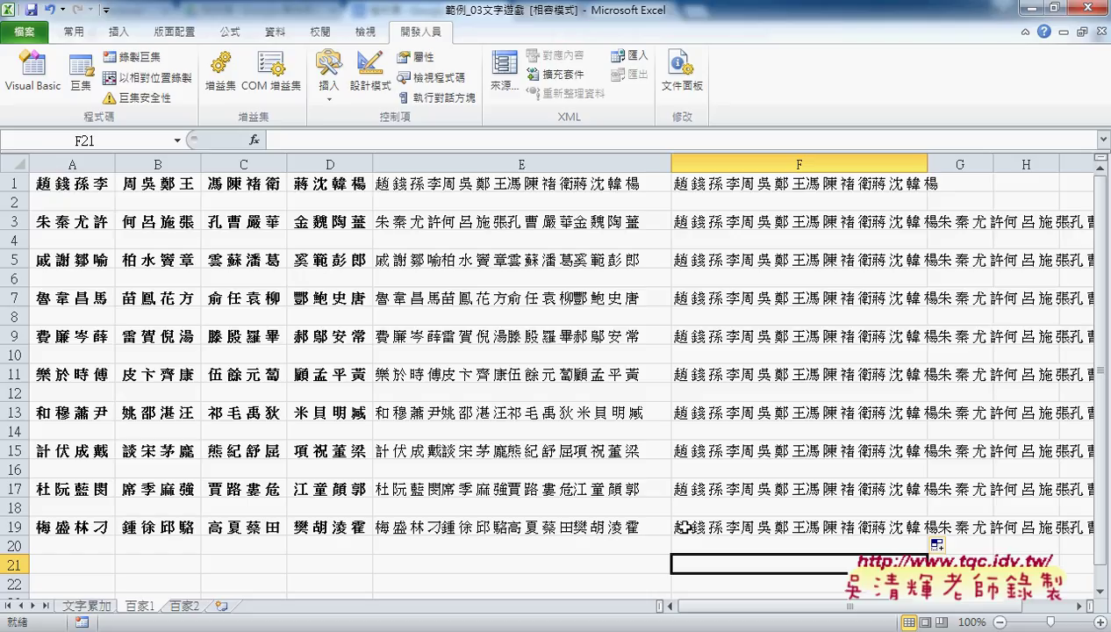
# - In Insert Function for F21, pick the 文字 category and search 取代 to list SUBSTITUTE
pyautogui.click(253, 140)
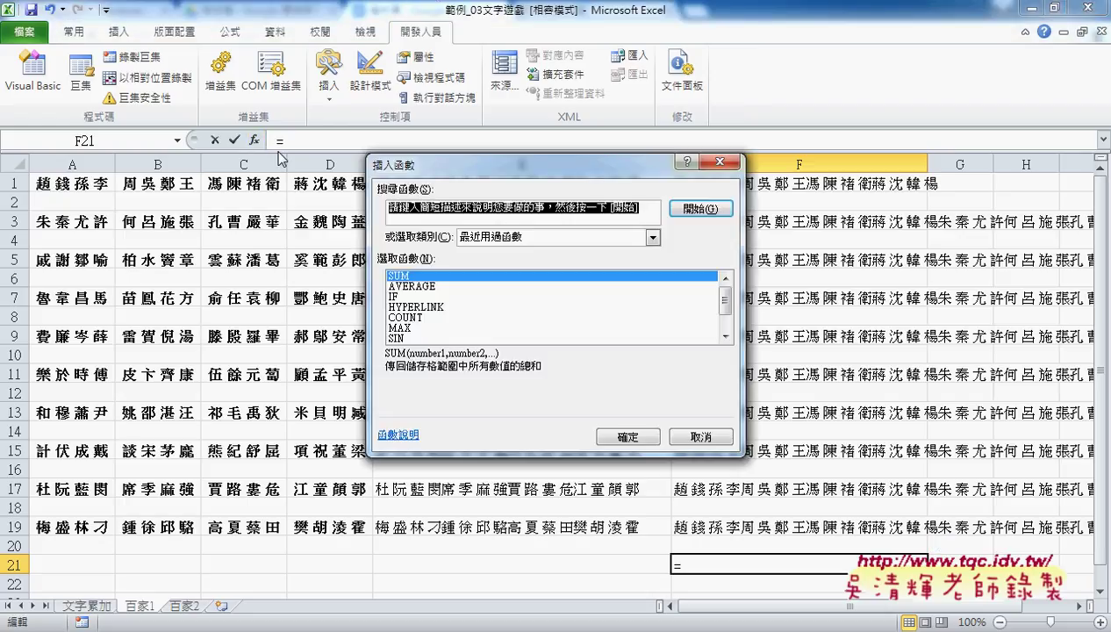
pyautogui.click(535, 236)
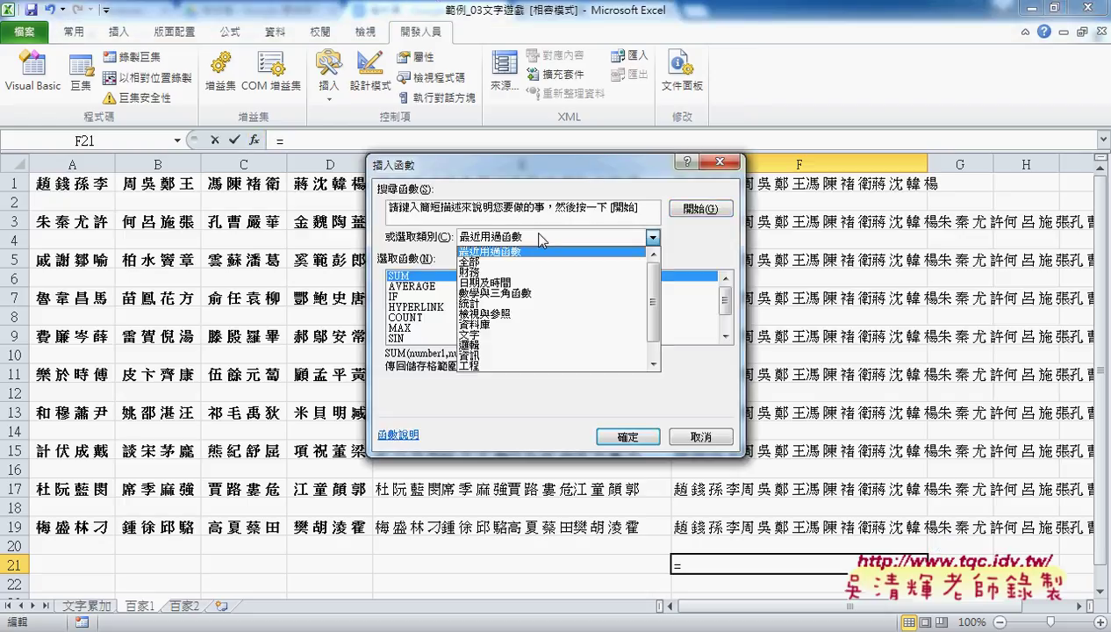
pyautogui.click(524, 334)
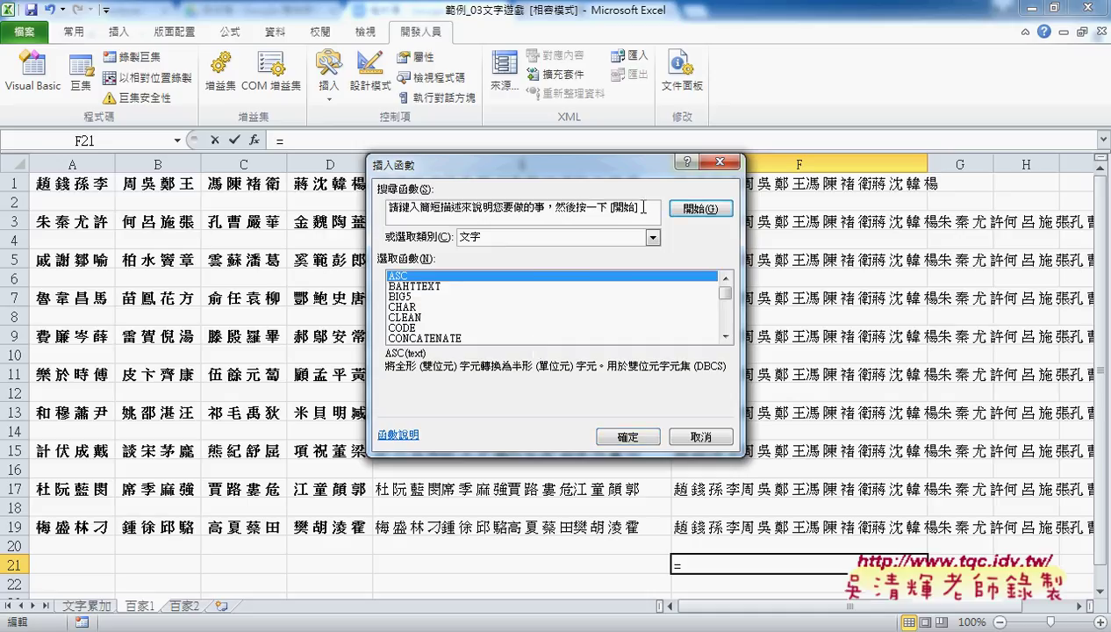
pyautogui.moveTo(643, 207); pyautogui.dragTo(346, 208)
pyautogui.press('Delete')
pyautogui.write('ㄙ')
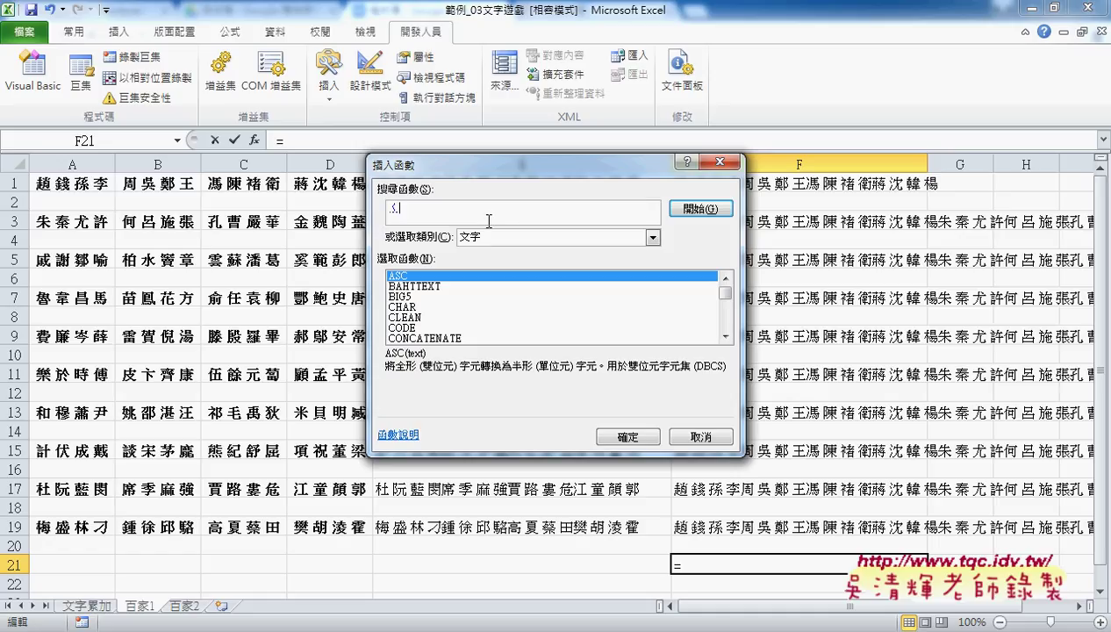
pyautogui.write('取ㄉㄎ')
pyautogui.write('4')
pyautogui.click(695, 213)
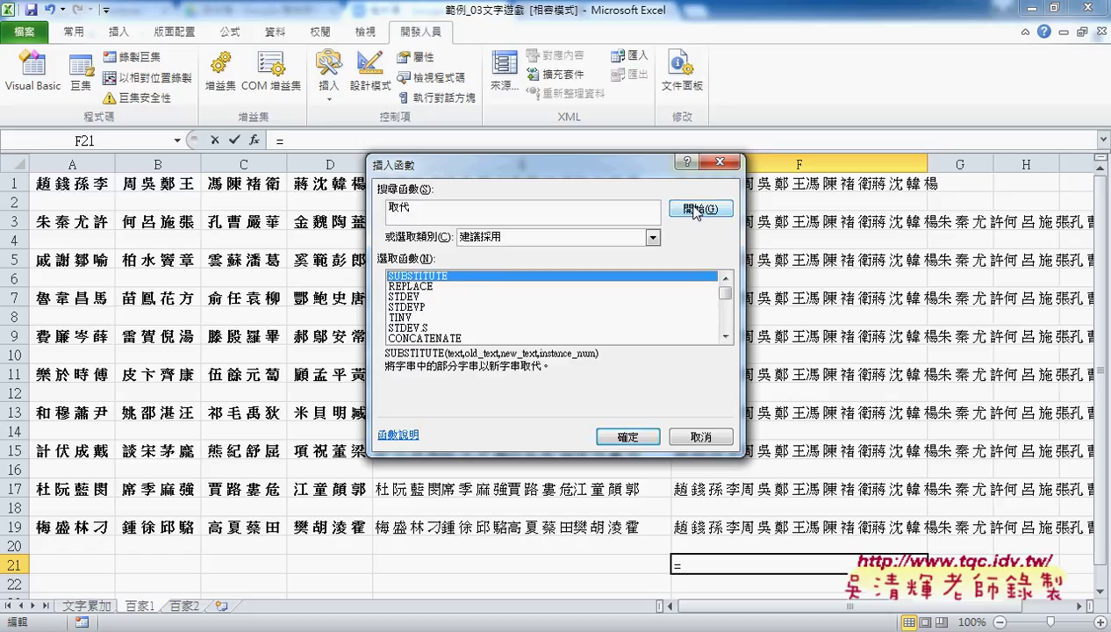